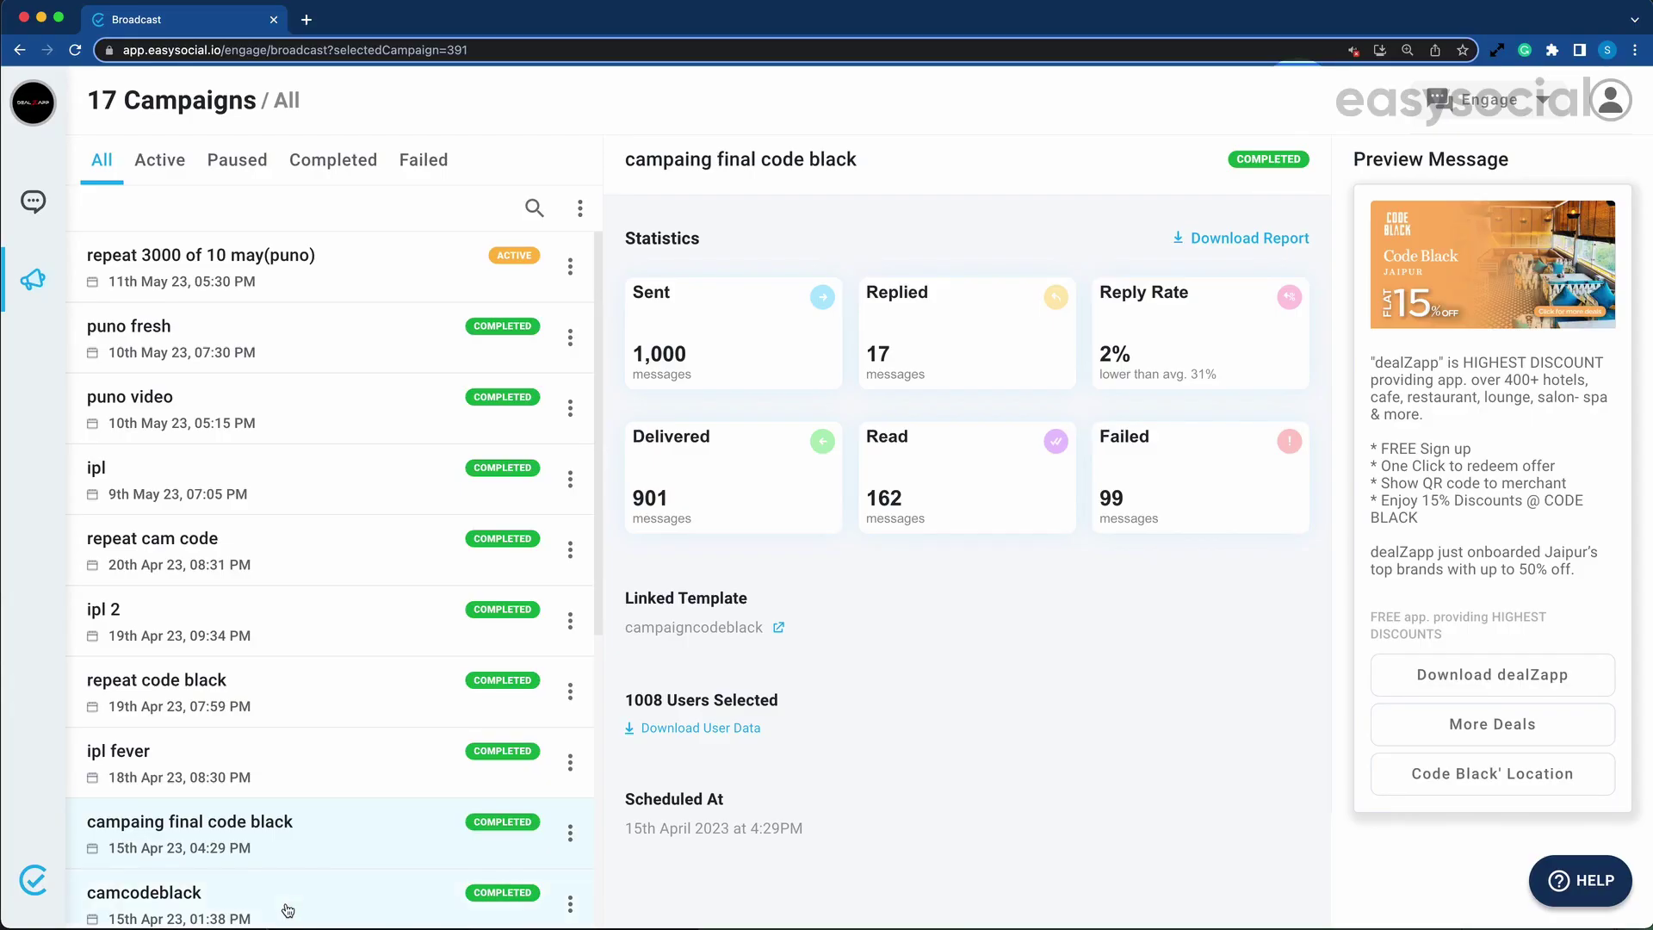
Open the camcodeblack campaign's statistics and list its failed messages from the Failed card
{"action": "left_click", "coordinate": [288, 910]}
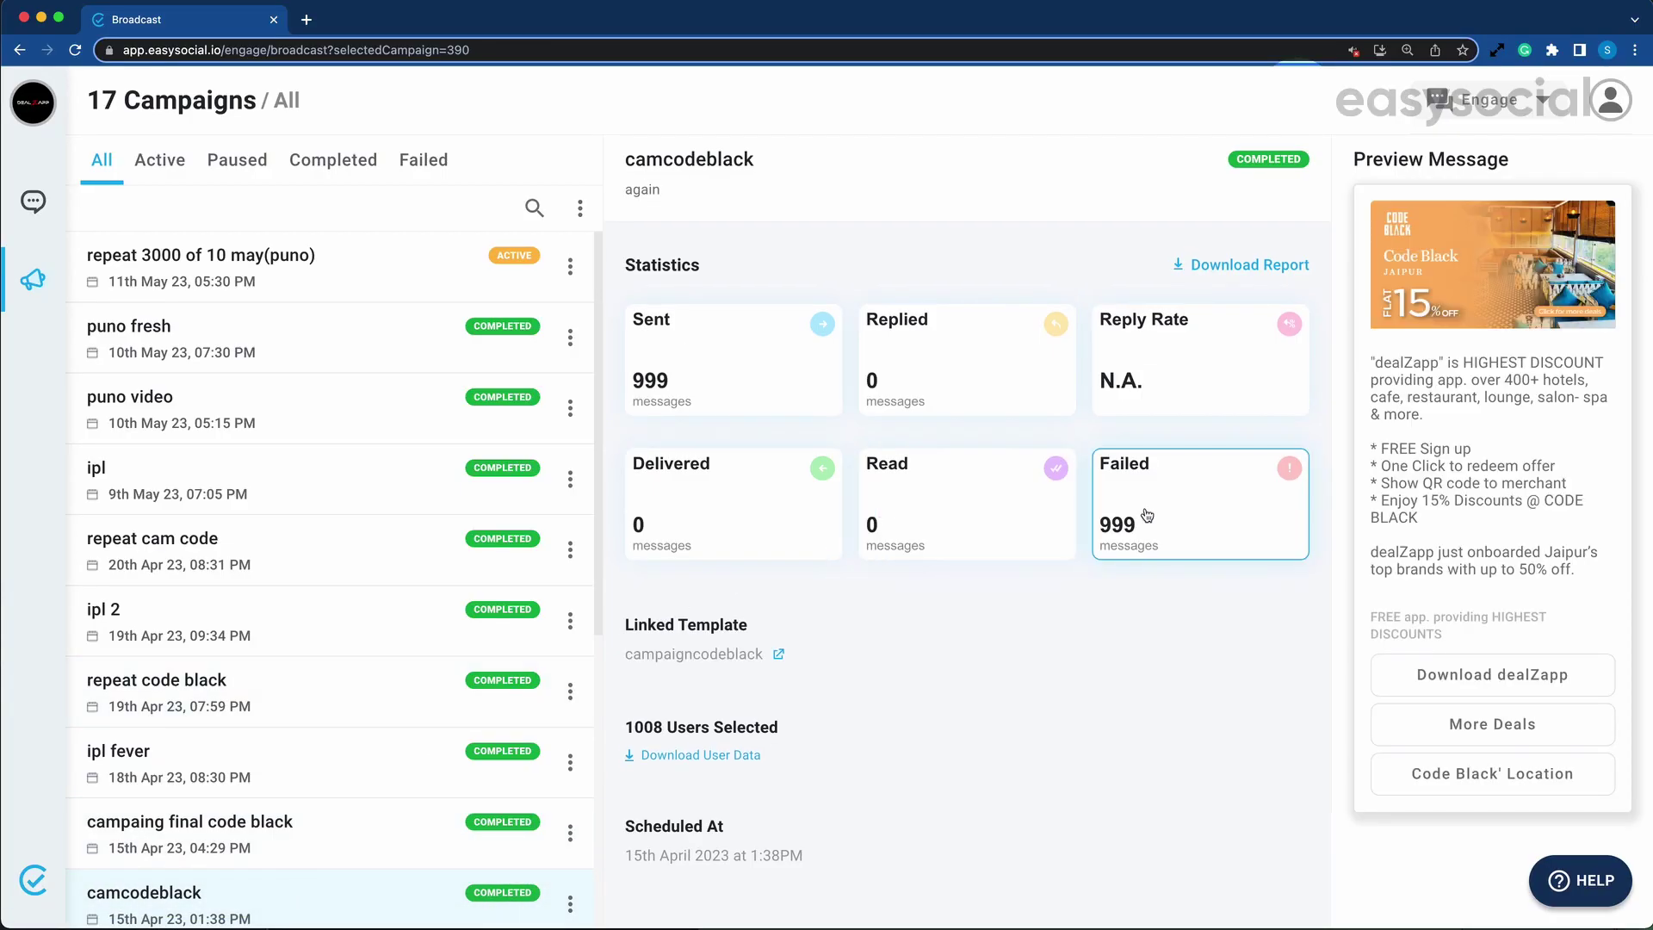
{"action": "left_click", "coordinate": [1149, 516]}
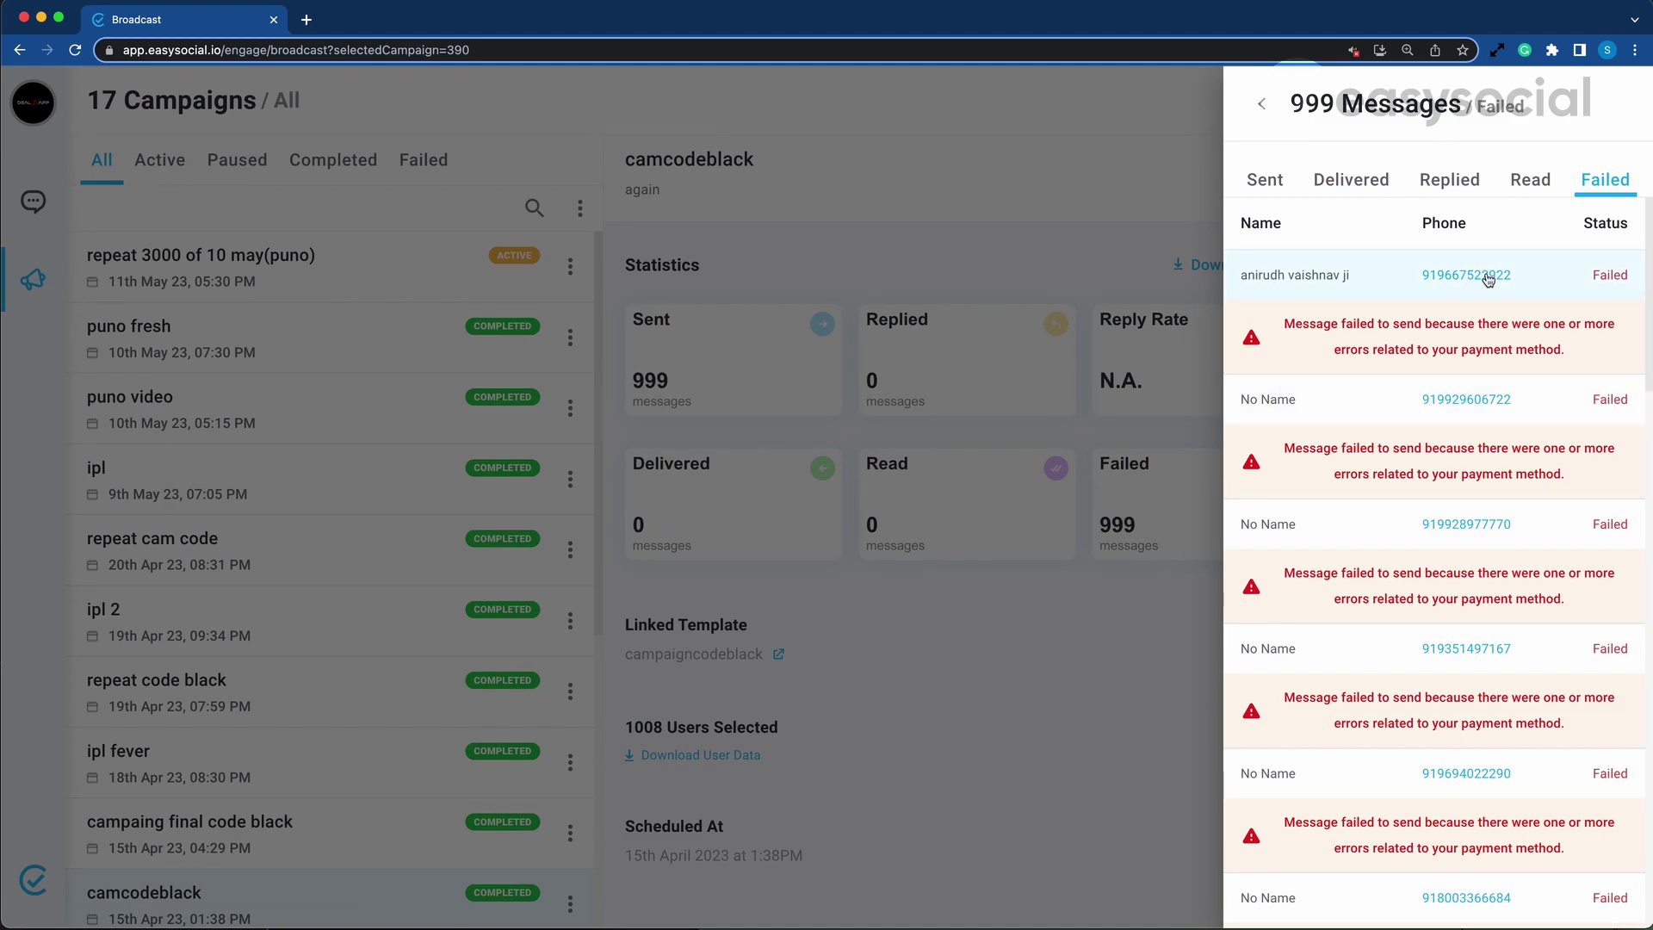
{"action": "scroll", "coordinate": [1432, 672], "scroll_direction": "down", "scroll_amount": 5}
{"action": "scroll", "coordinate": [1431, 671], "scroll_direction": "up", "scroll_amount": 5}
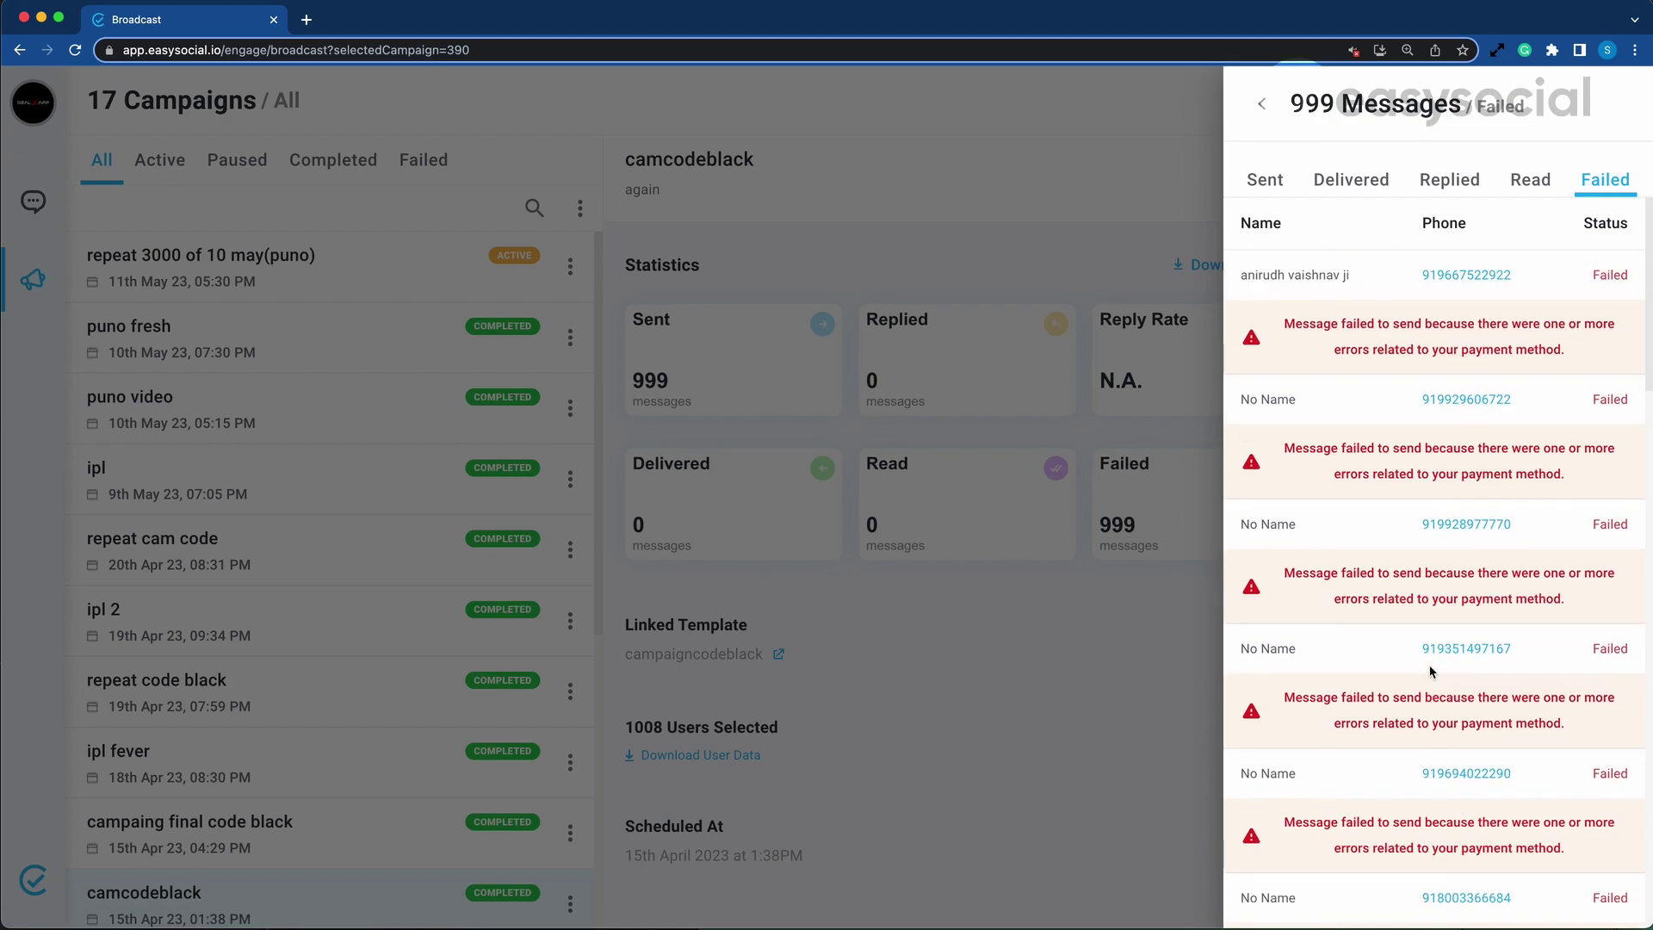
Open a failed recipient's chat and inspect the error on the Code Black template message
{"action": "left_click", "coordinate": [1470, 527]}
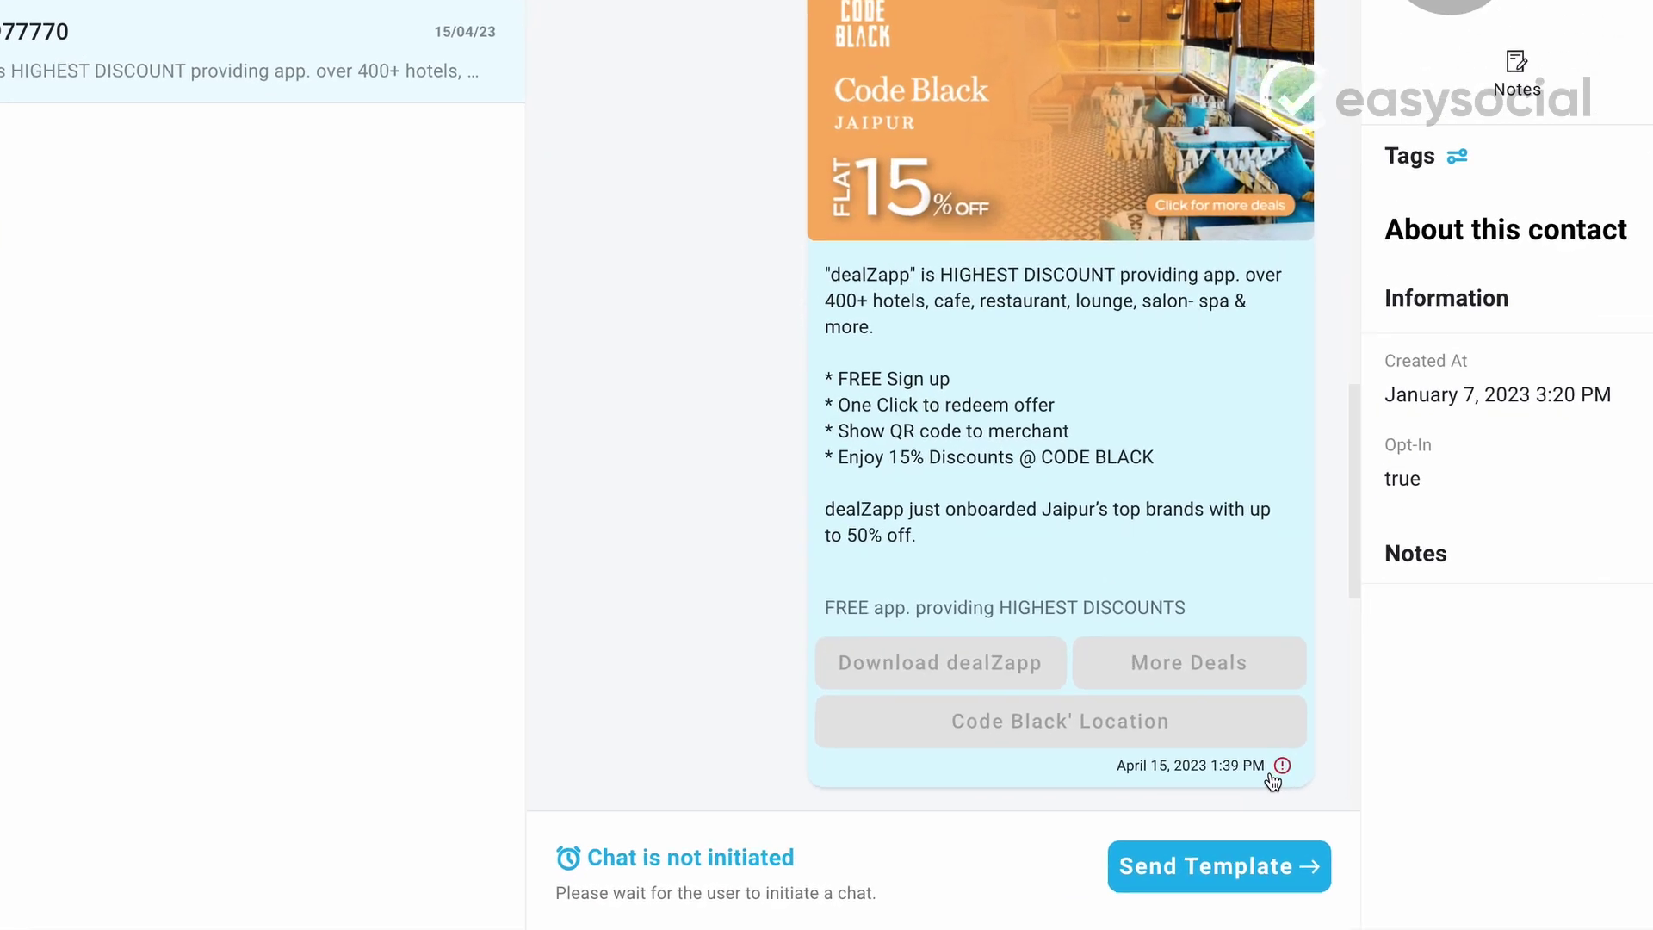
{"action": "mouse_move", "coordinate": [1166, 806]}
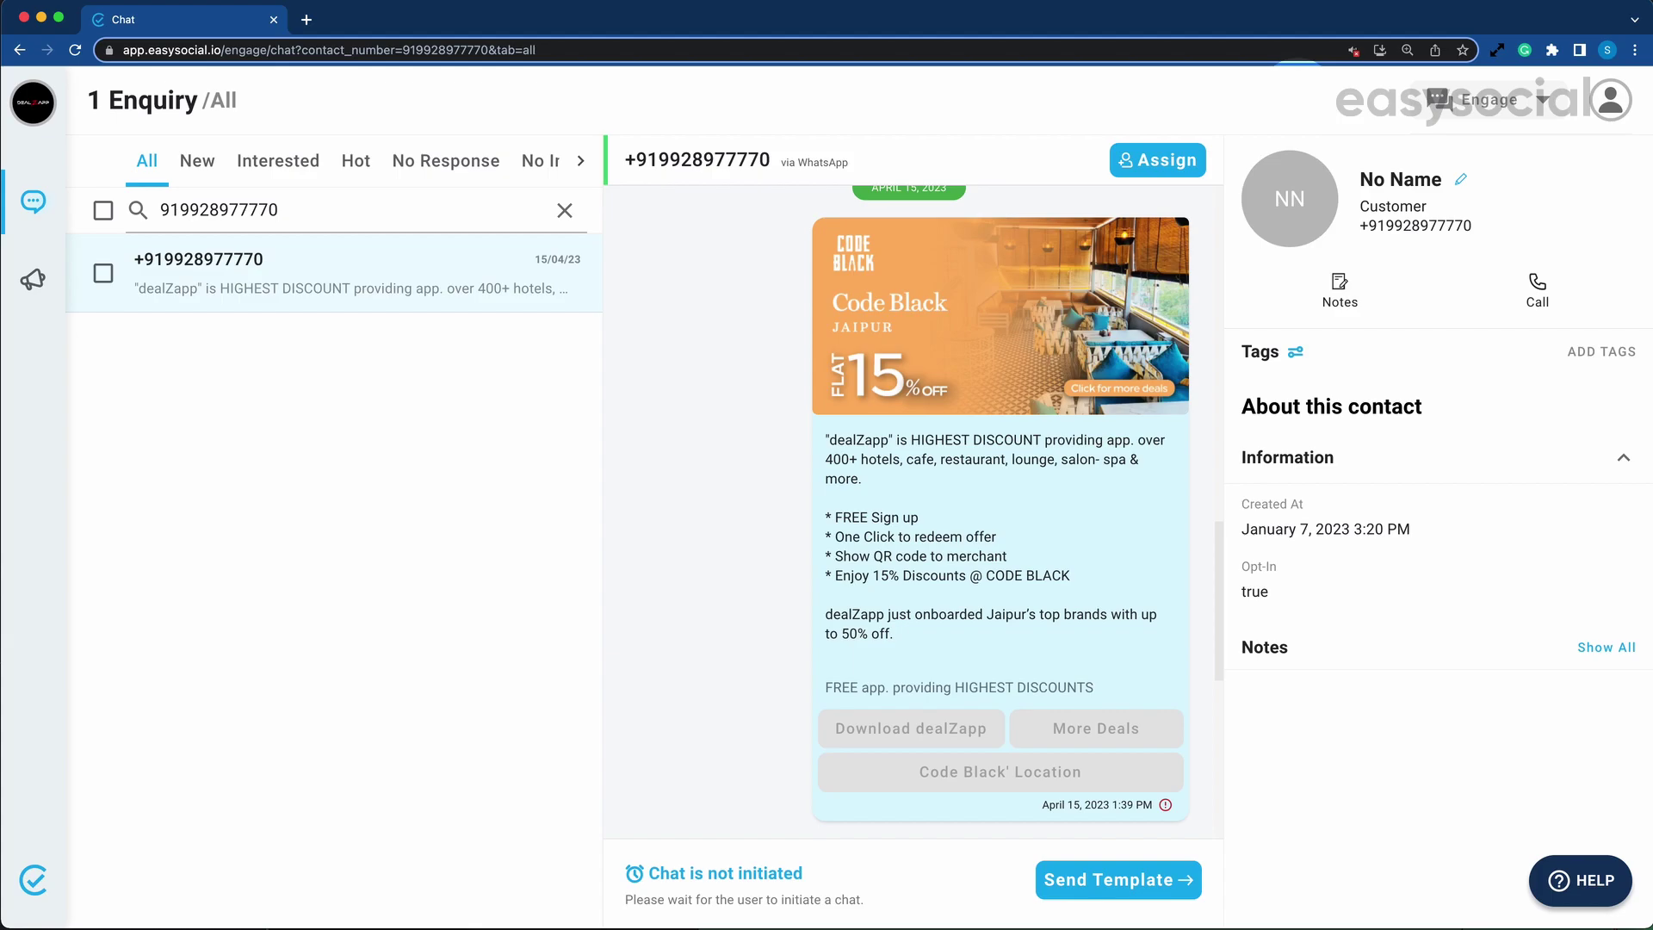
{"action": "key", "text": "super+t"}
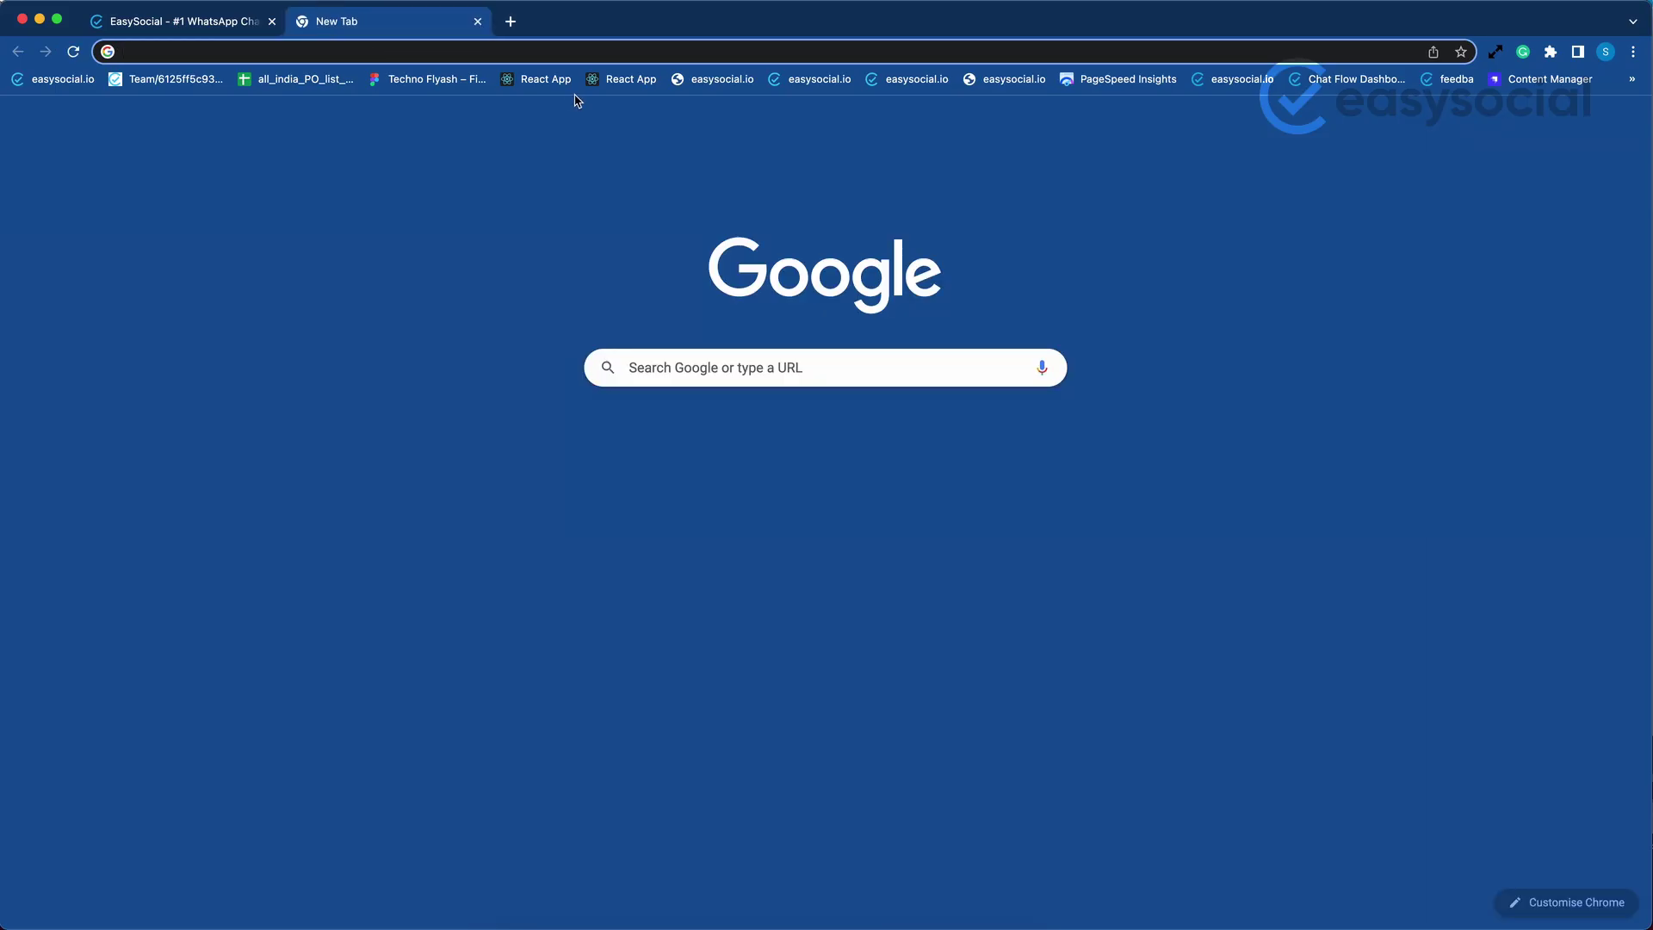
Go to developers.facebook.com and open the EvolveNext app dashboard from My Apps
{"action": "type", "text": "developers"}
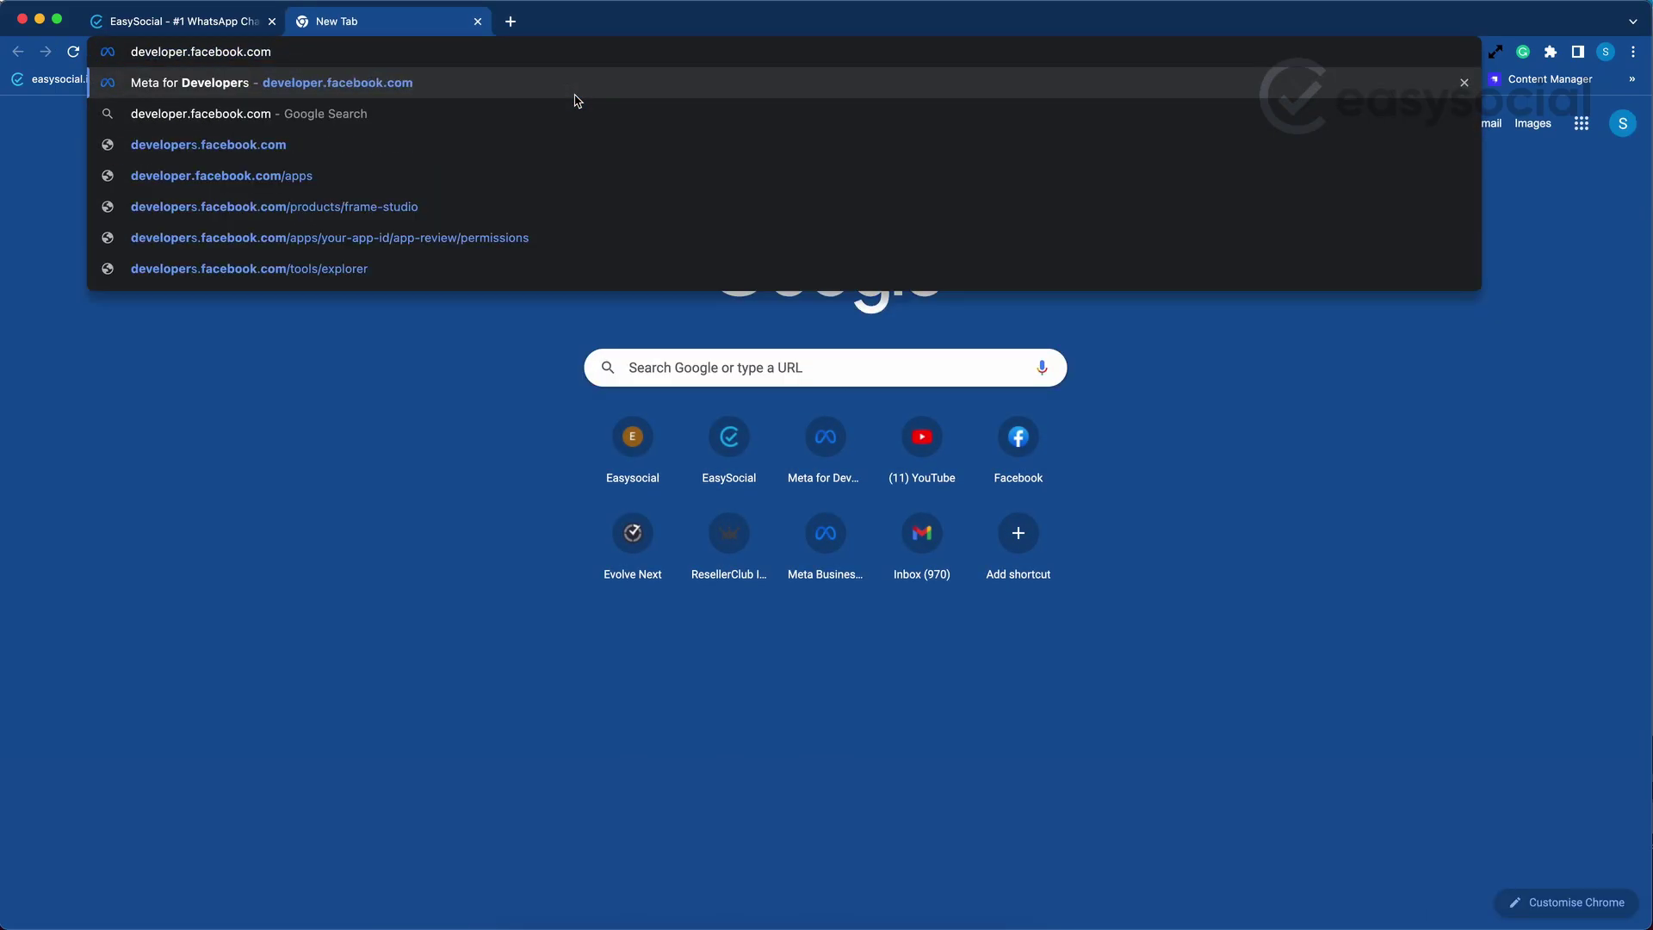
{"action": "key", "text": "Return"}
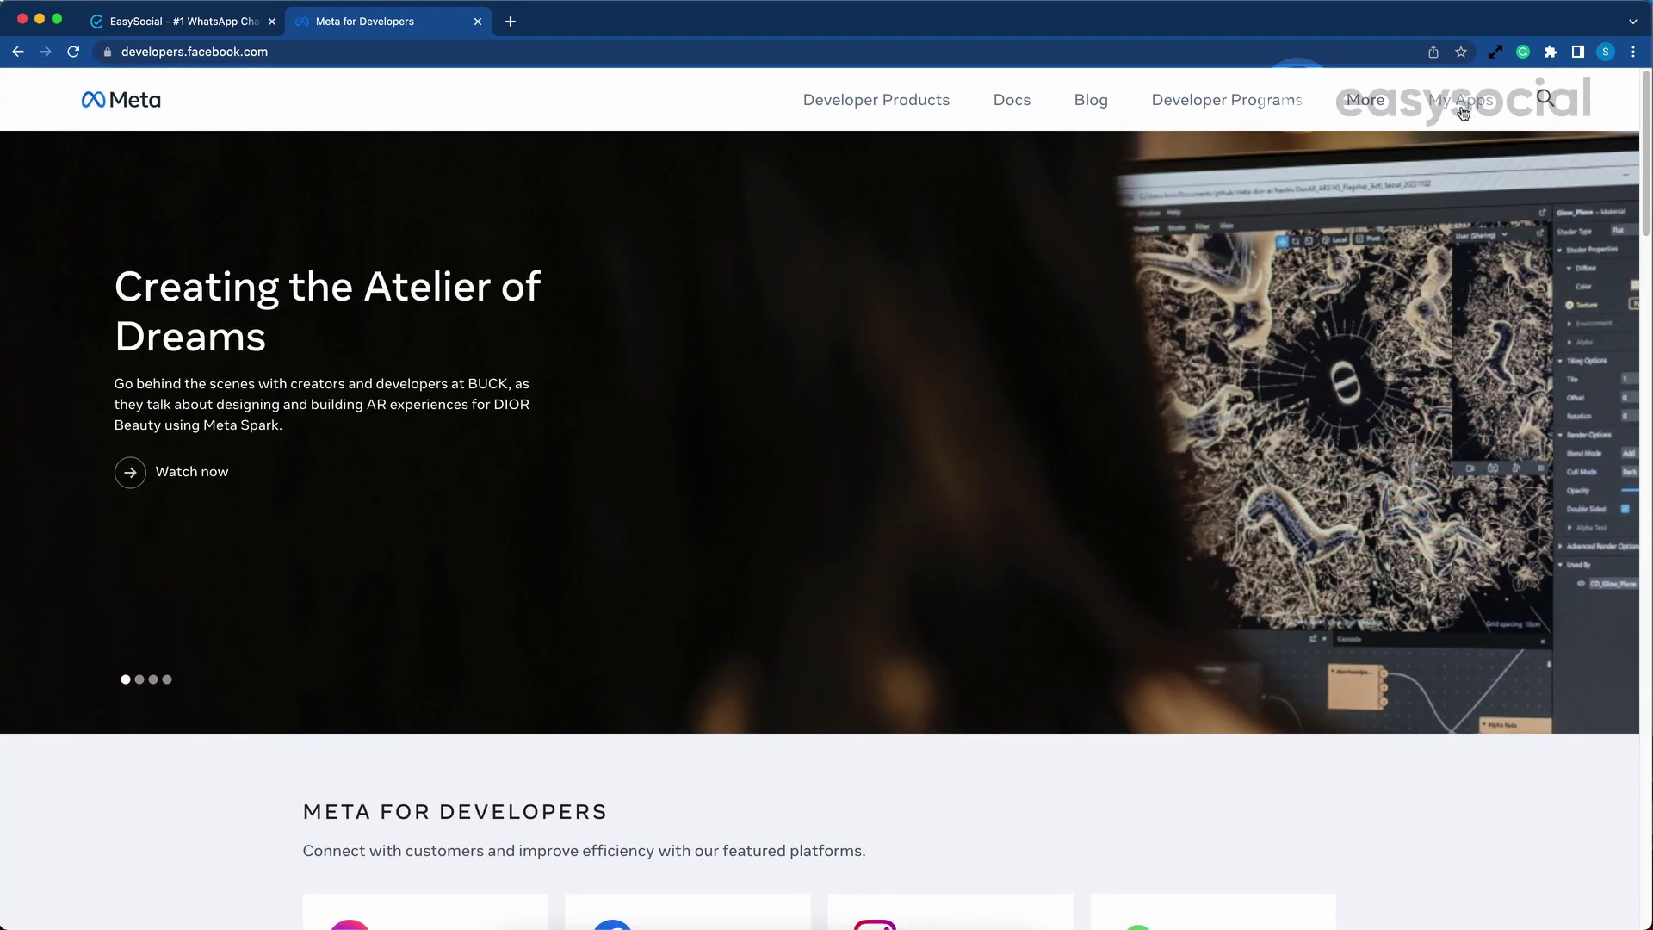
{"action": "left_click", "coordinate": [1459, 107]}
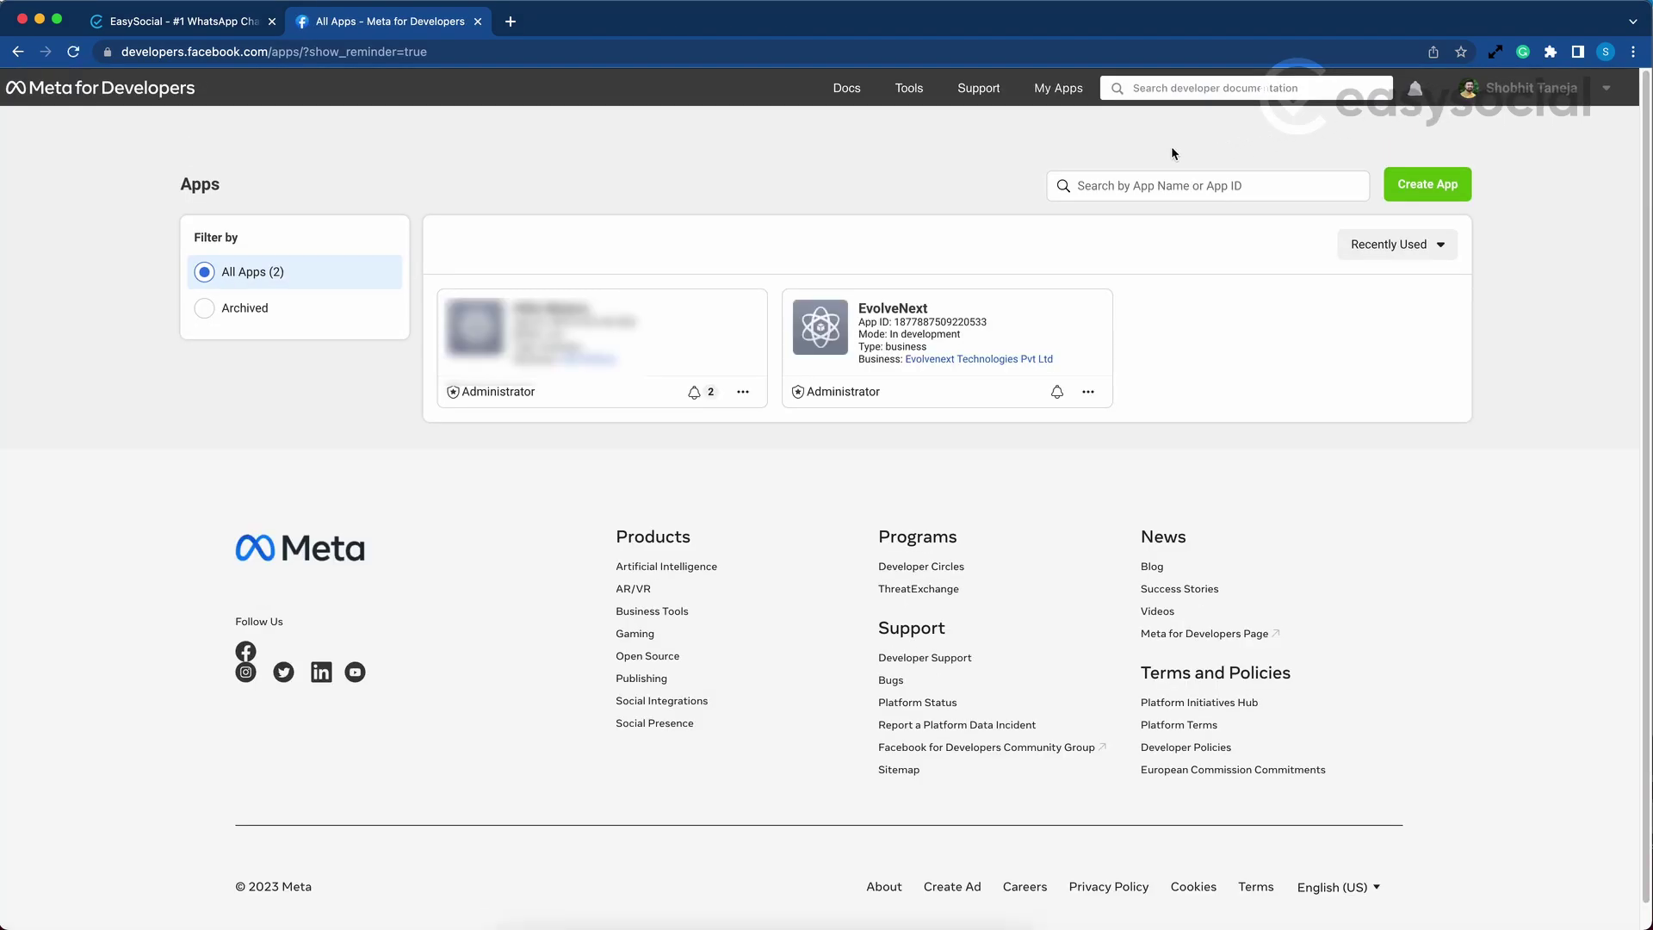
{"action": "left_click", "coordinate": [899, 310]}
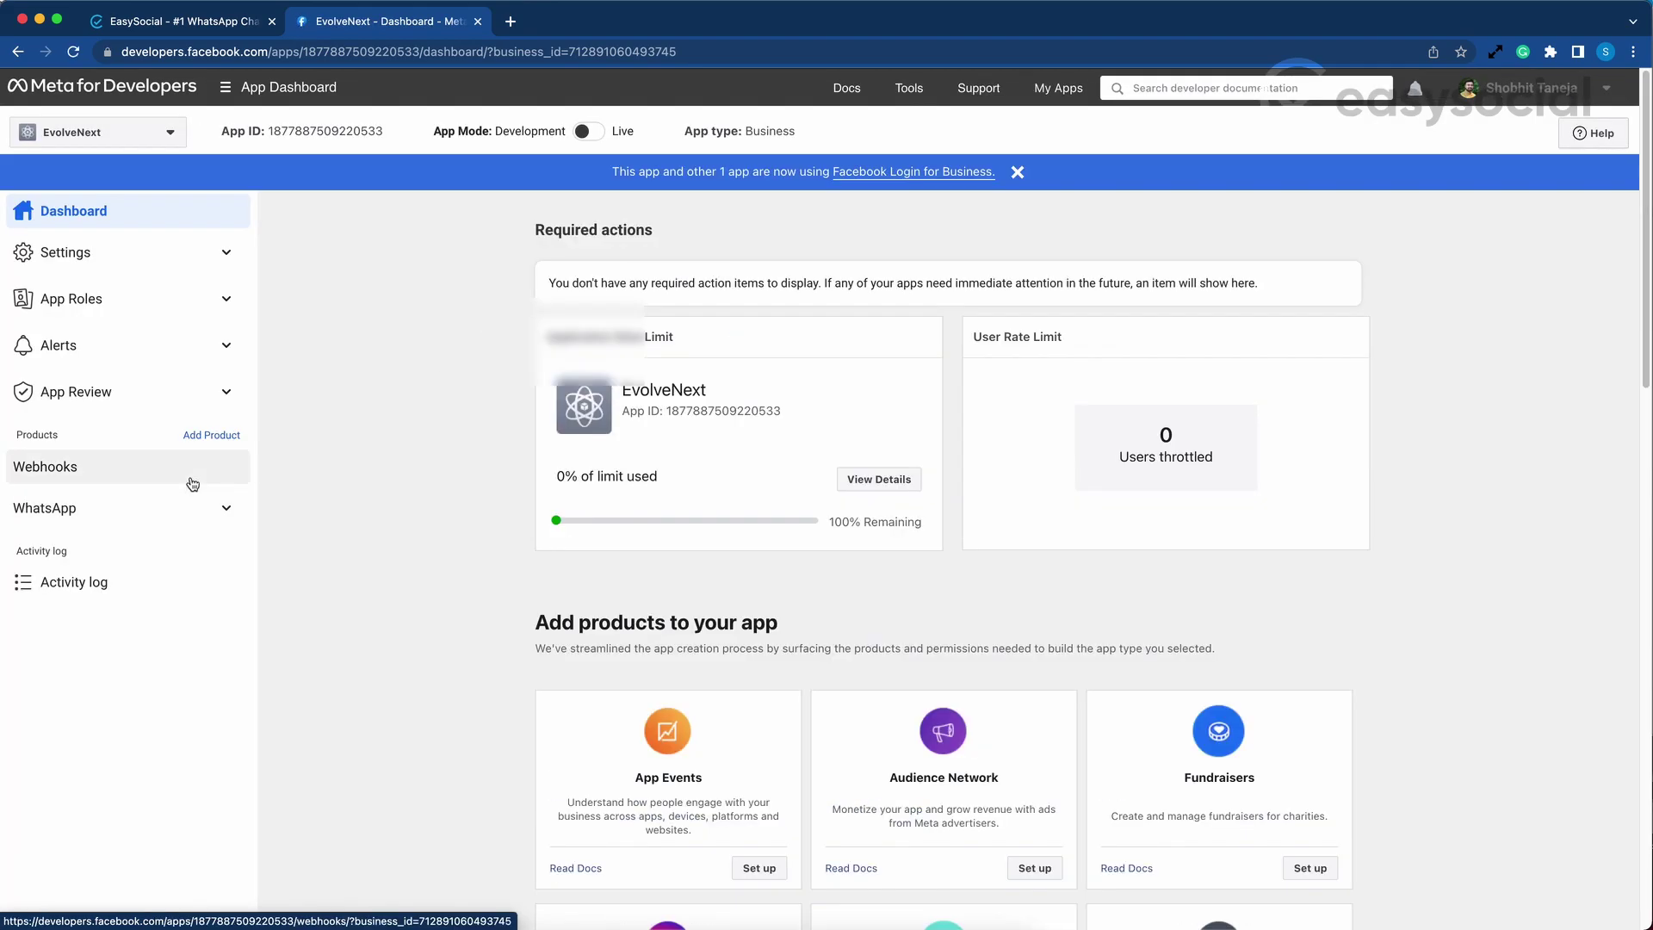
Open EvolveNext's WhatsApp Getting started page and follow its Add payment method alert
{"action": "left_click", "coordinate": [152, 506]}
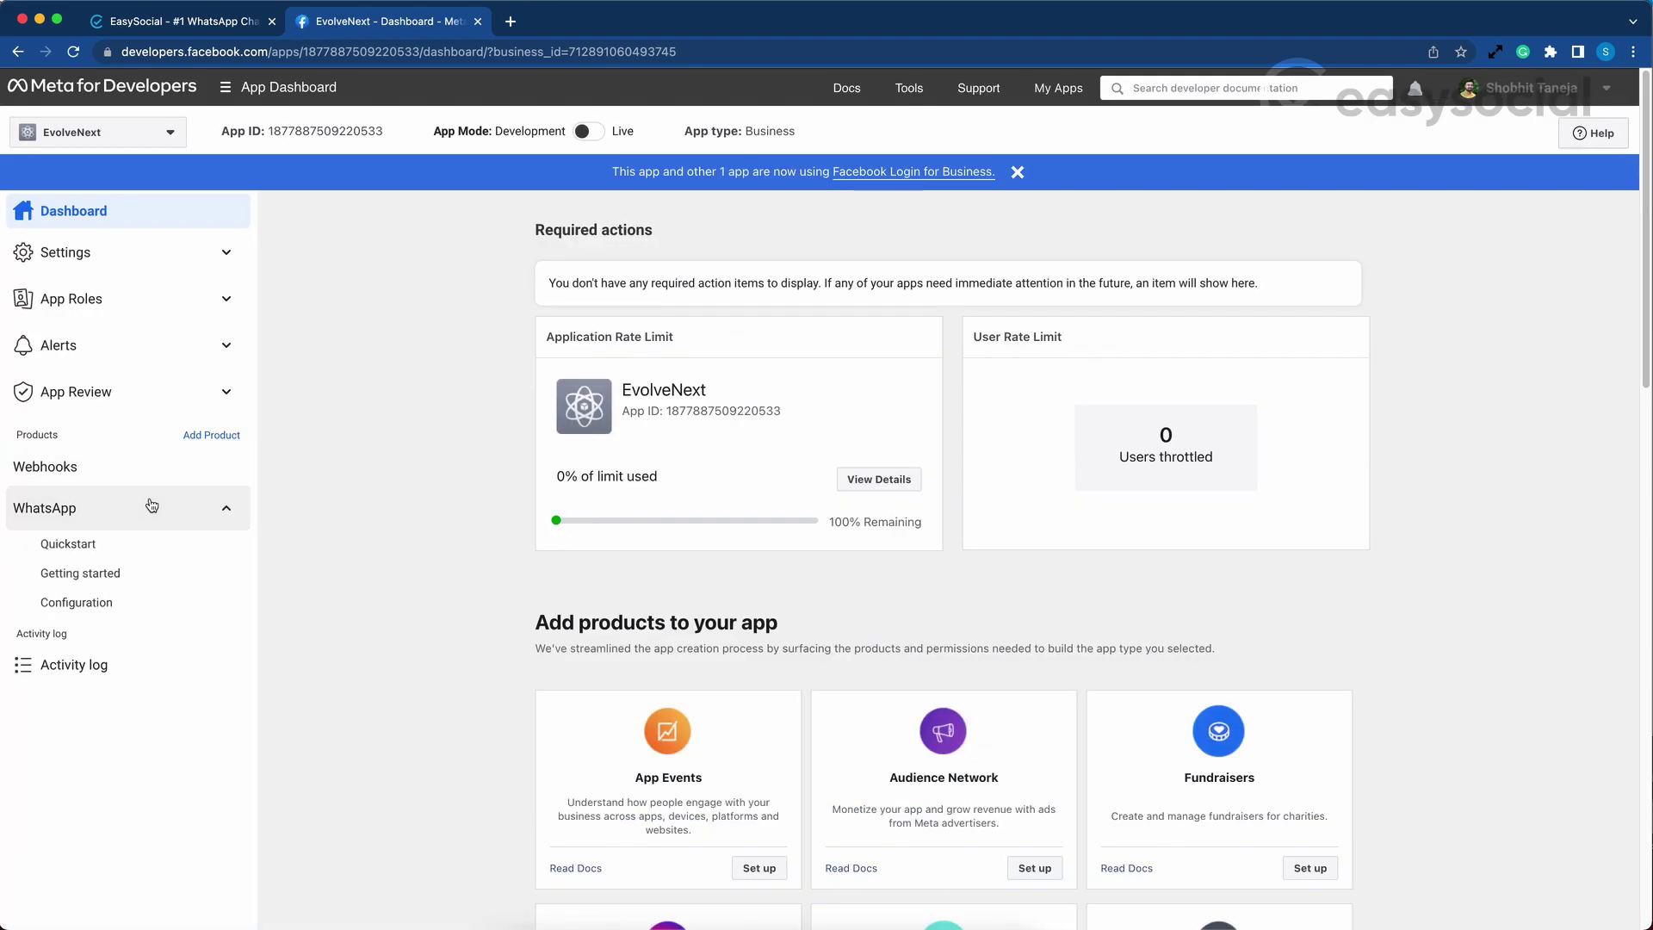
{"action": "left_click", "coordinate": [104, 573]}
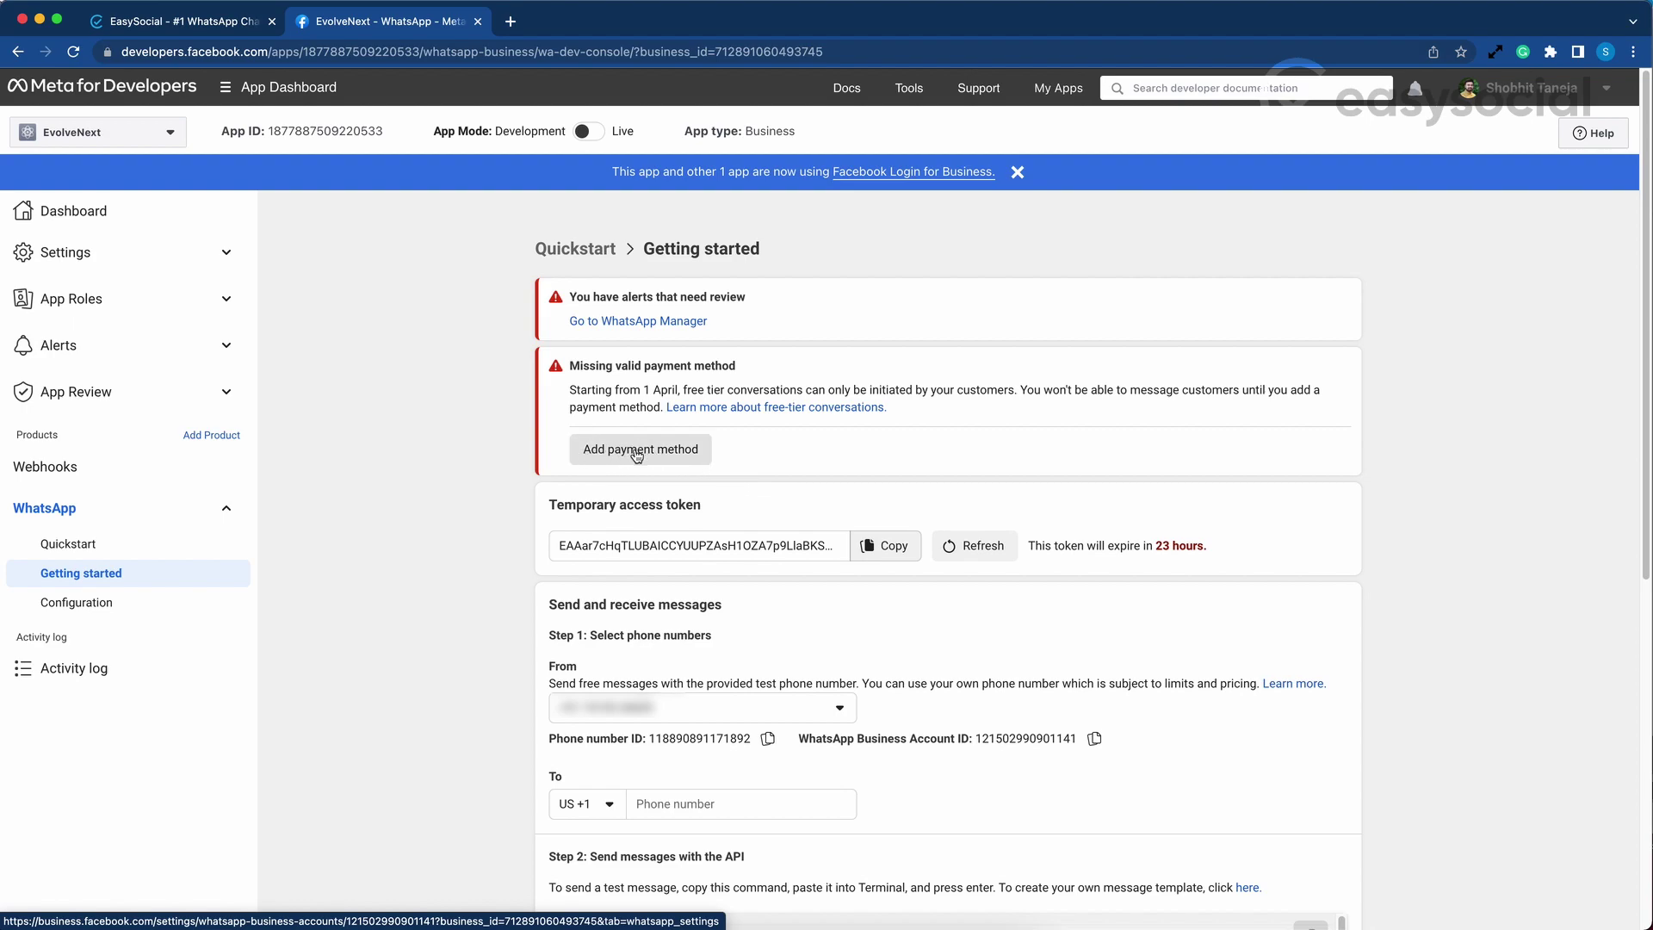
{"action": "left_click", "coordinate": [637, 455]}
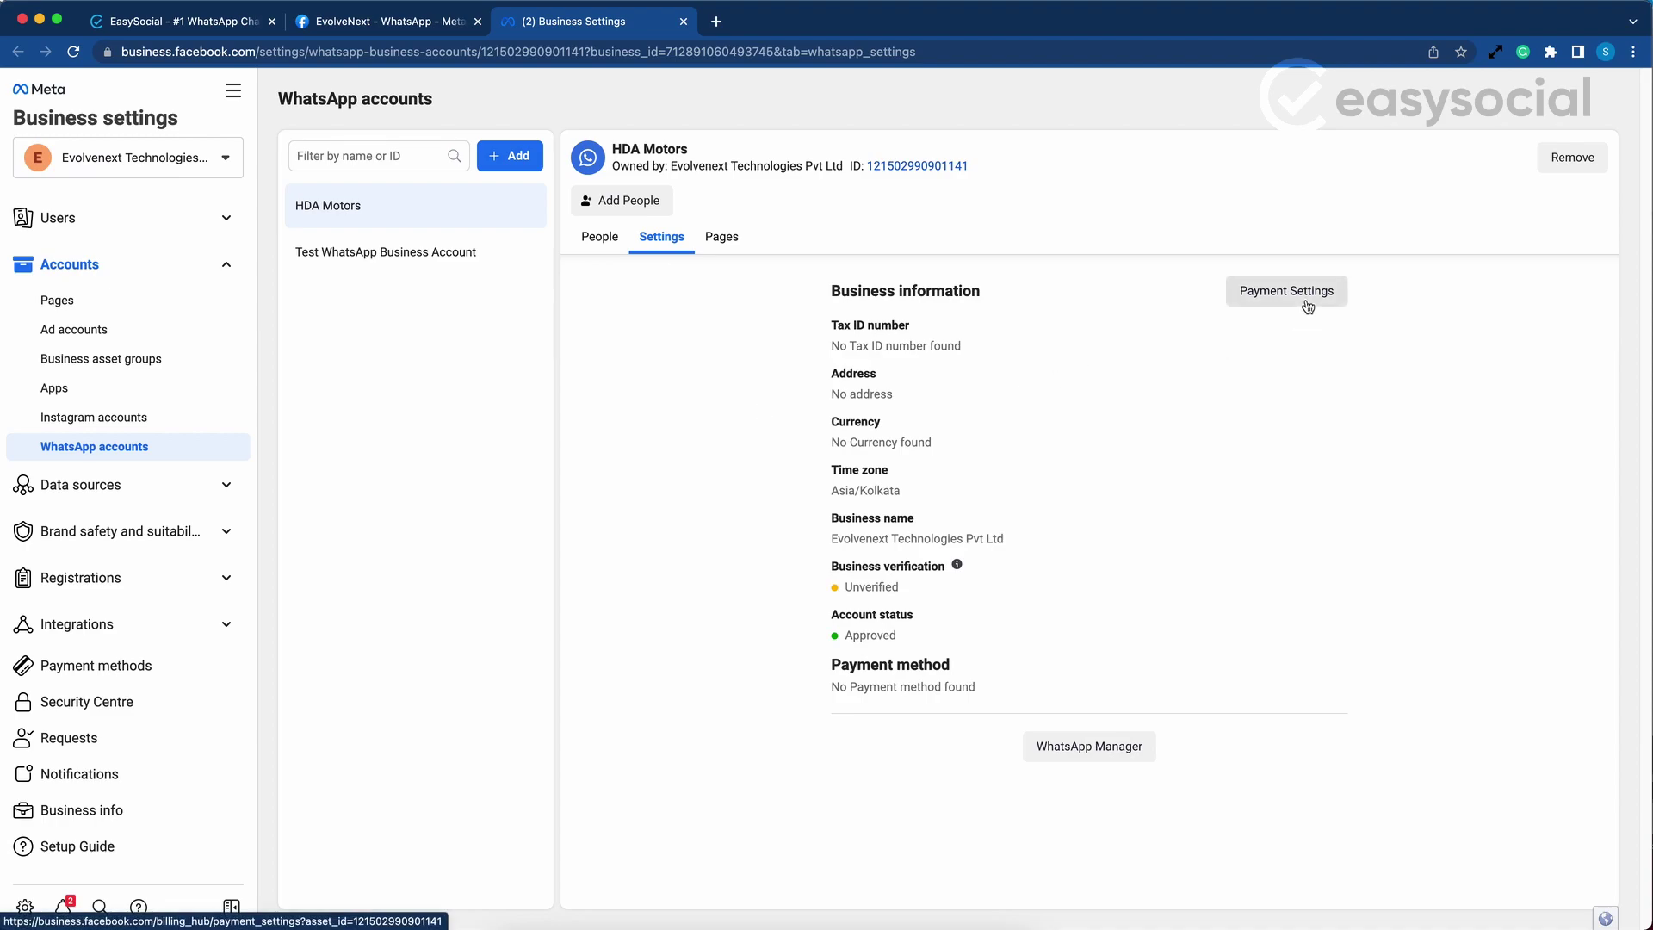
Return to the developer dashboard and close the Business Settings tab, starting a fresh tab
{"action": "left_click", "coordinate": [405, 22]}
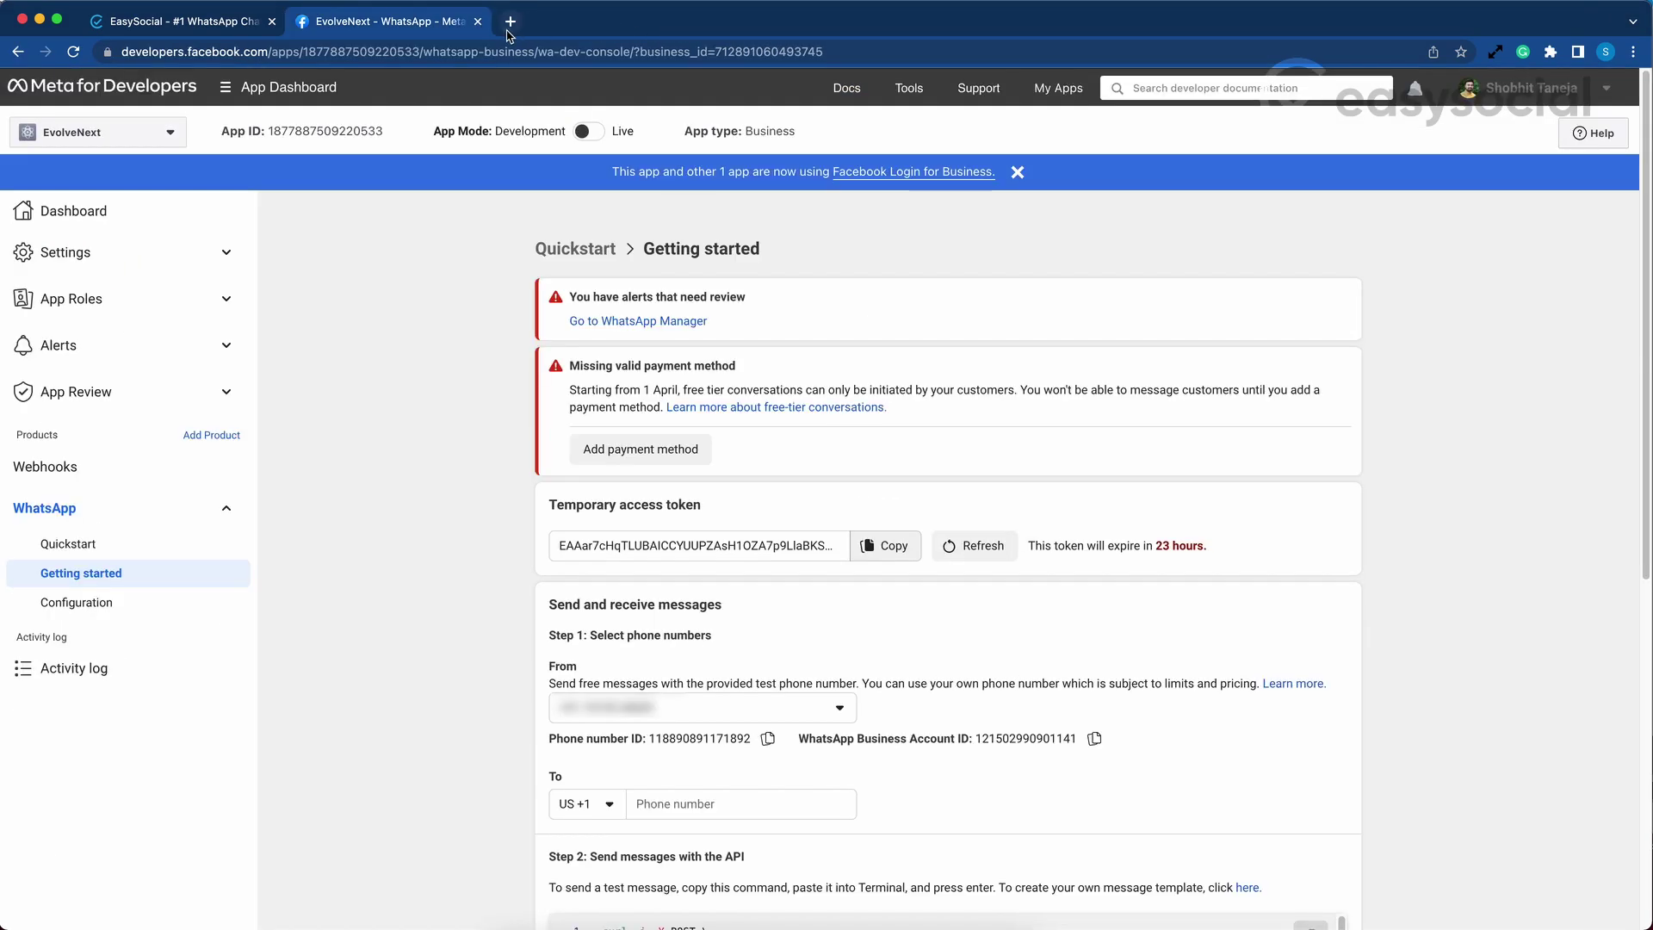
{"action": "left_click", "coordinate": [510, 22]}
Load business.facebook.com and open Evolvenext Technologies Pvt Ltd's settings from the account switcher
{"action": "type", "text": "business.facebook.com"}
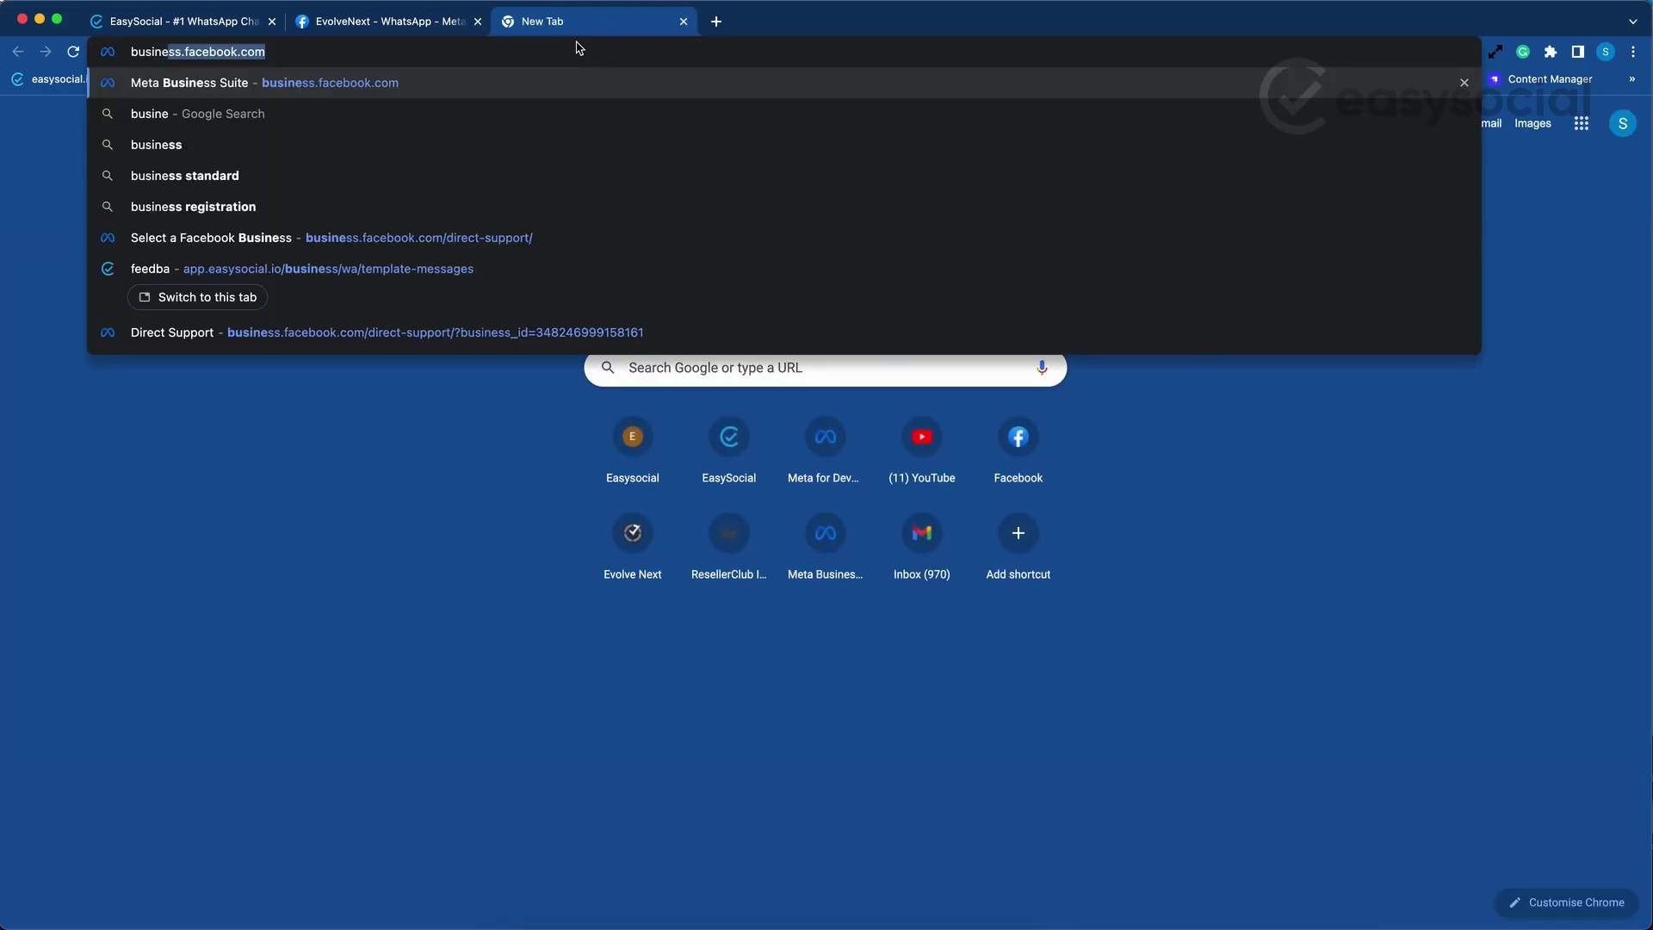
{"action": "key", "text": "Right"}
{"action": "key", "text": "Return"}
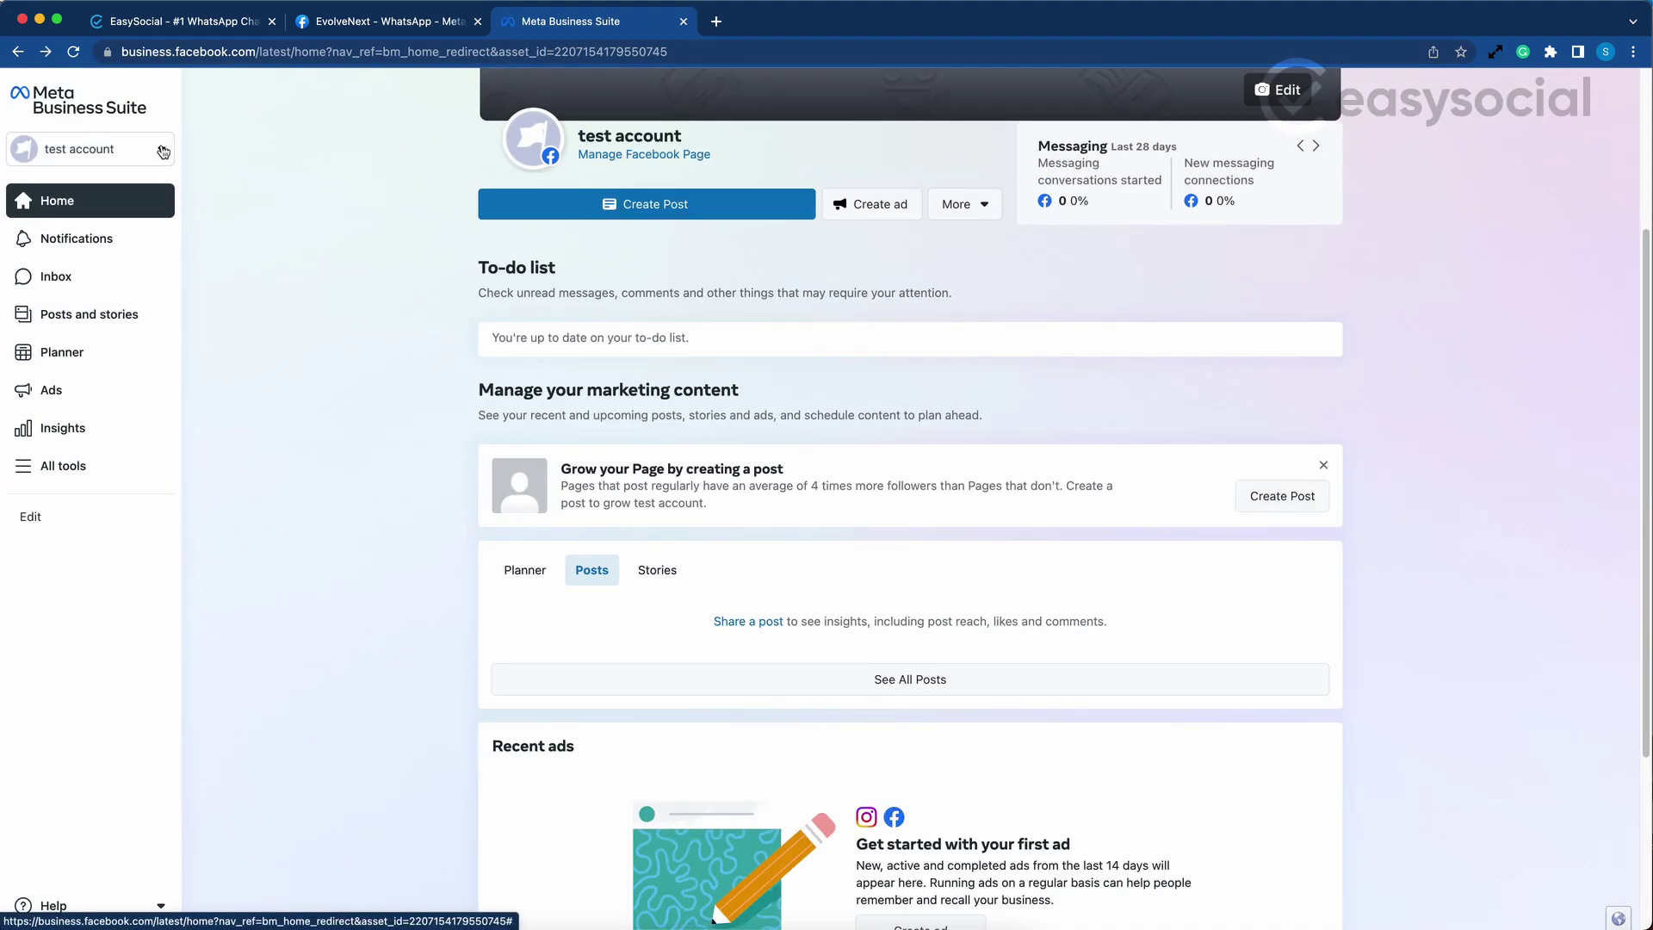
{"action": "left_click", "coordinate": [162, 152]}
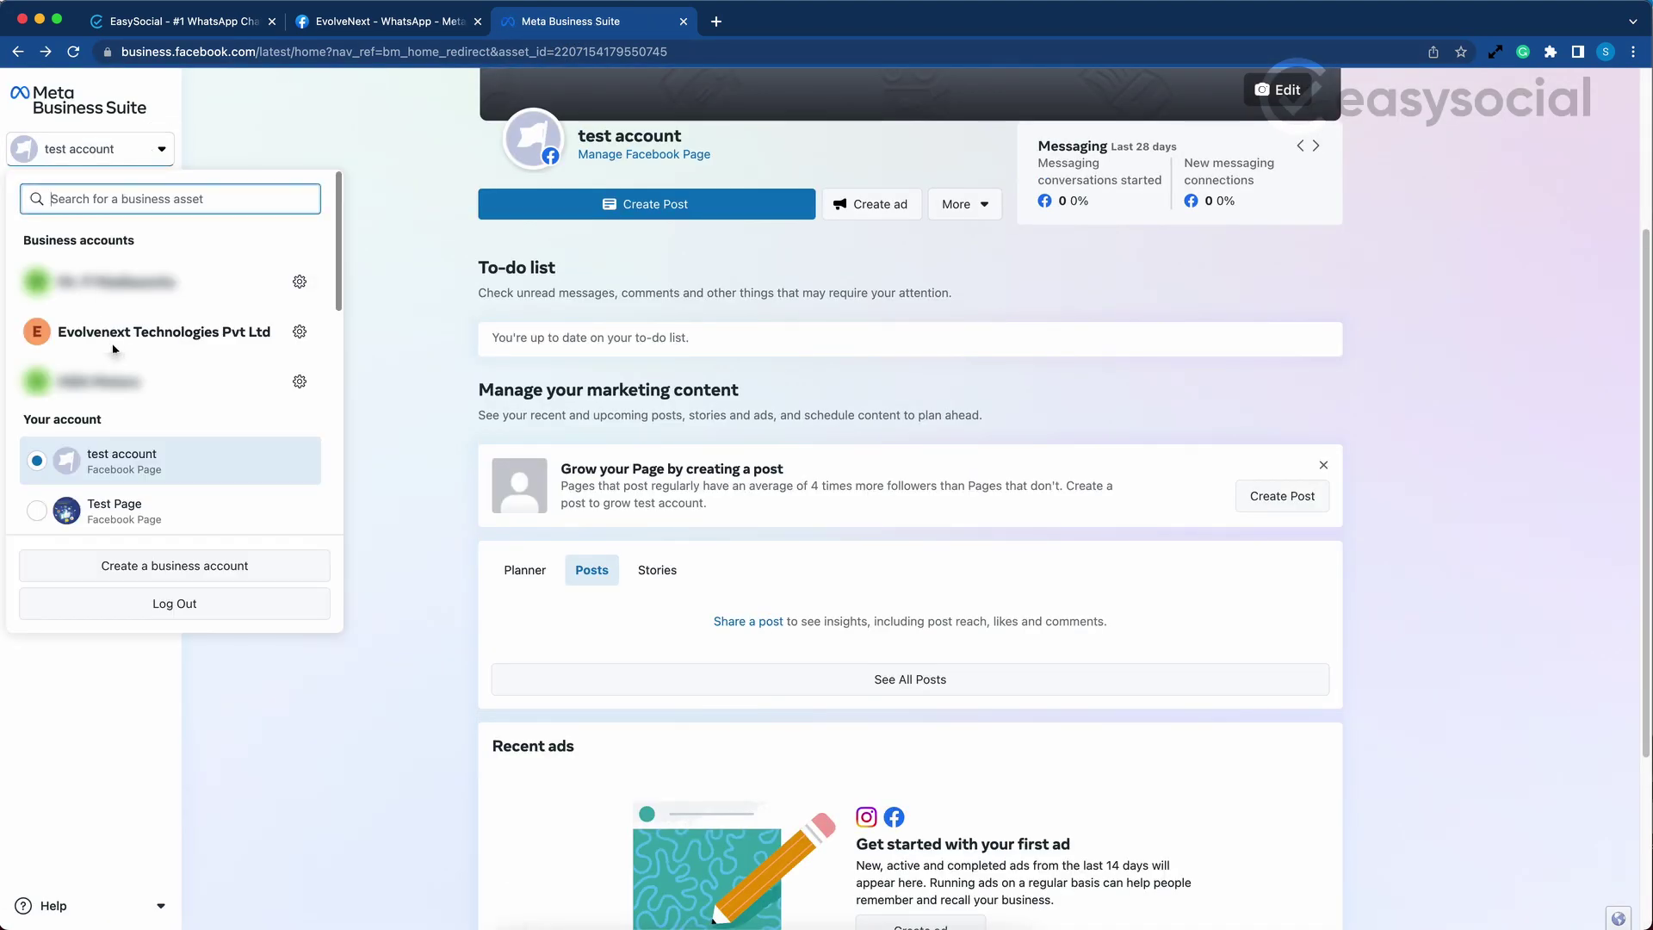
{"action": "left_click", "coordinate": [300, 333]}
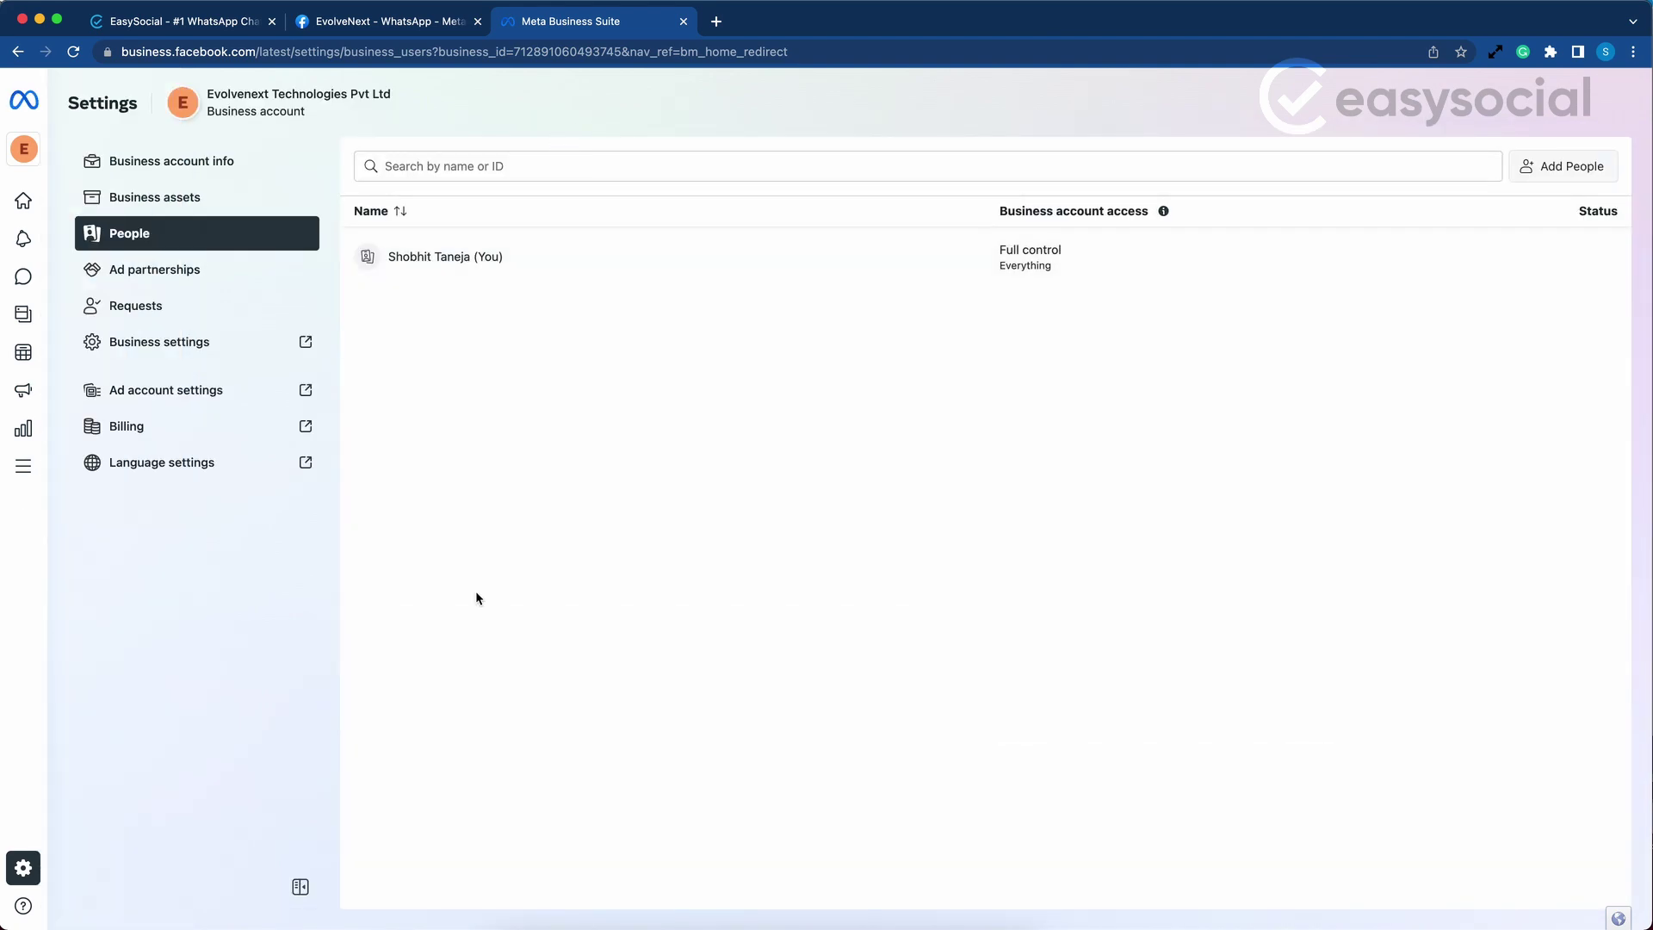
Open the HDA Motors WhatsApp account's settings and start adding a payment method
{"action": "left_click", "coordinate": [228, 341]}
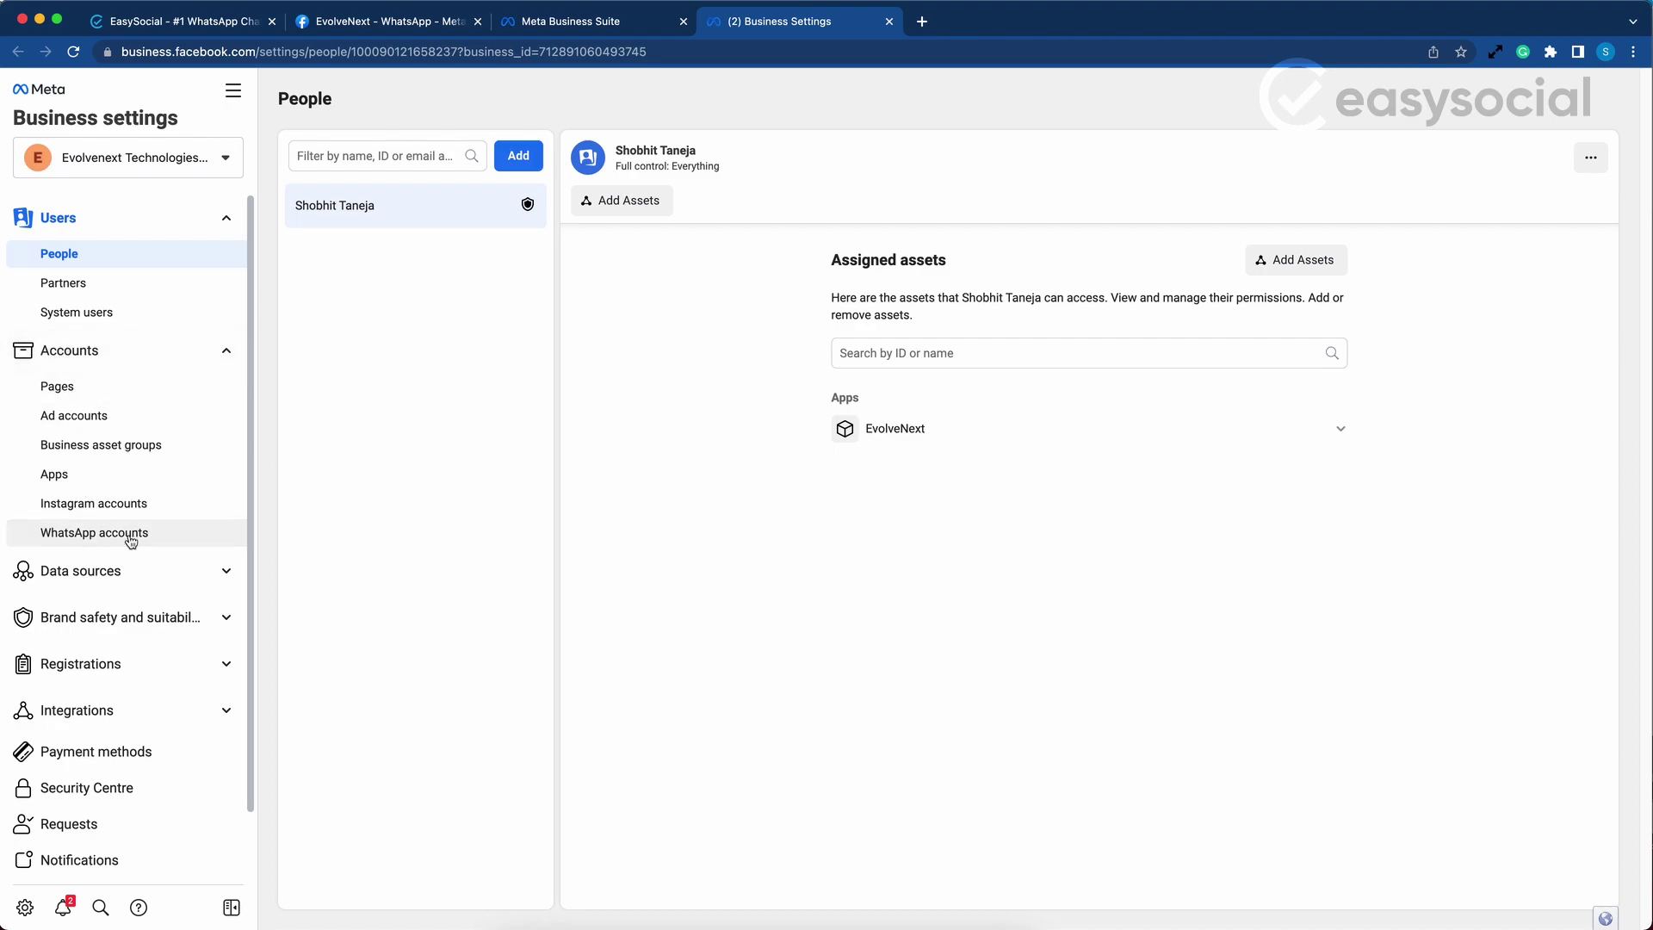
{"action": "left_click", "coordinate": [127, 533]}
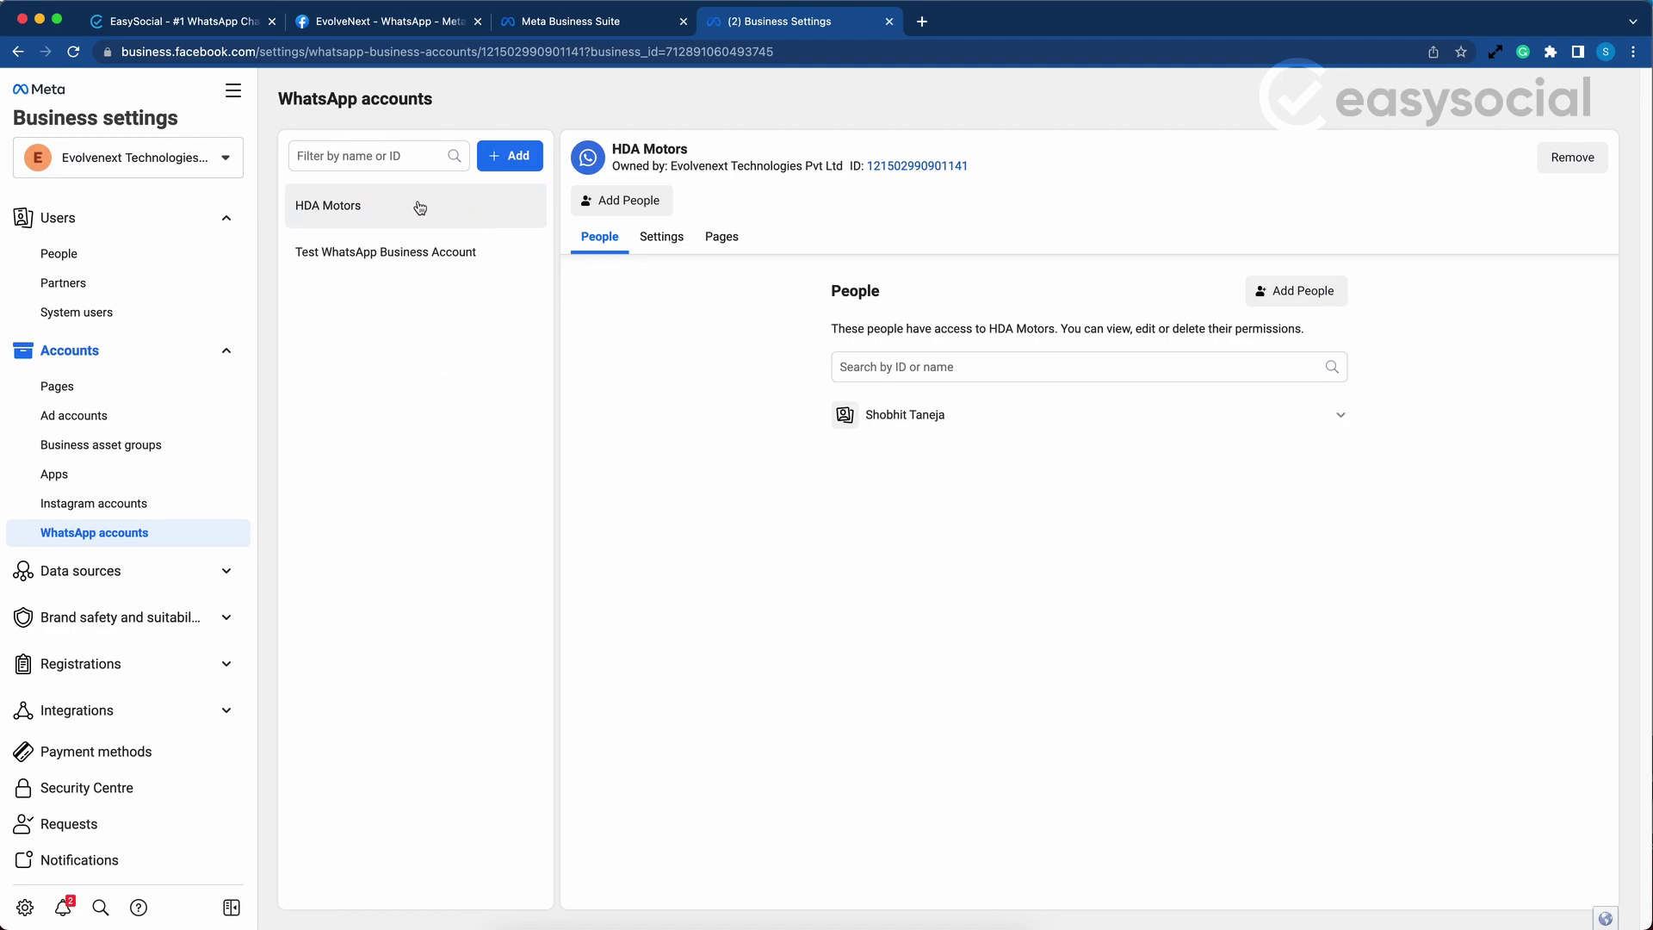
{"action": "left_click", "coordinate": [662, 238]}
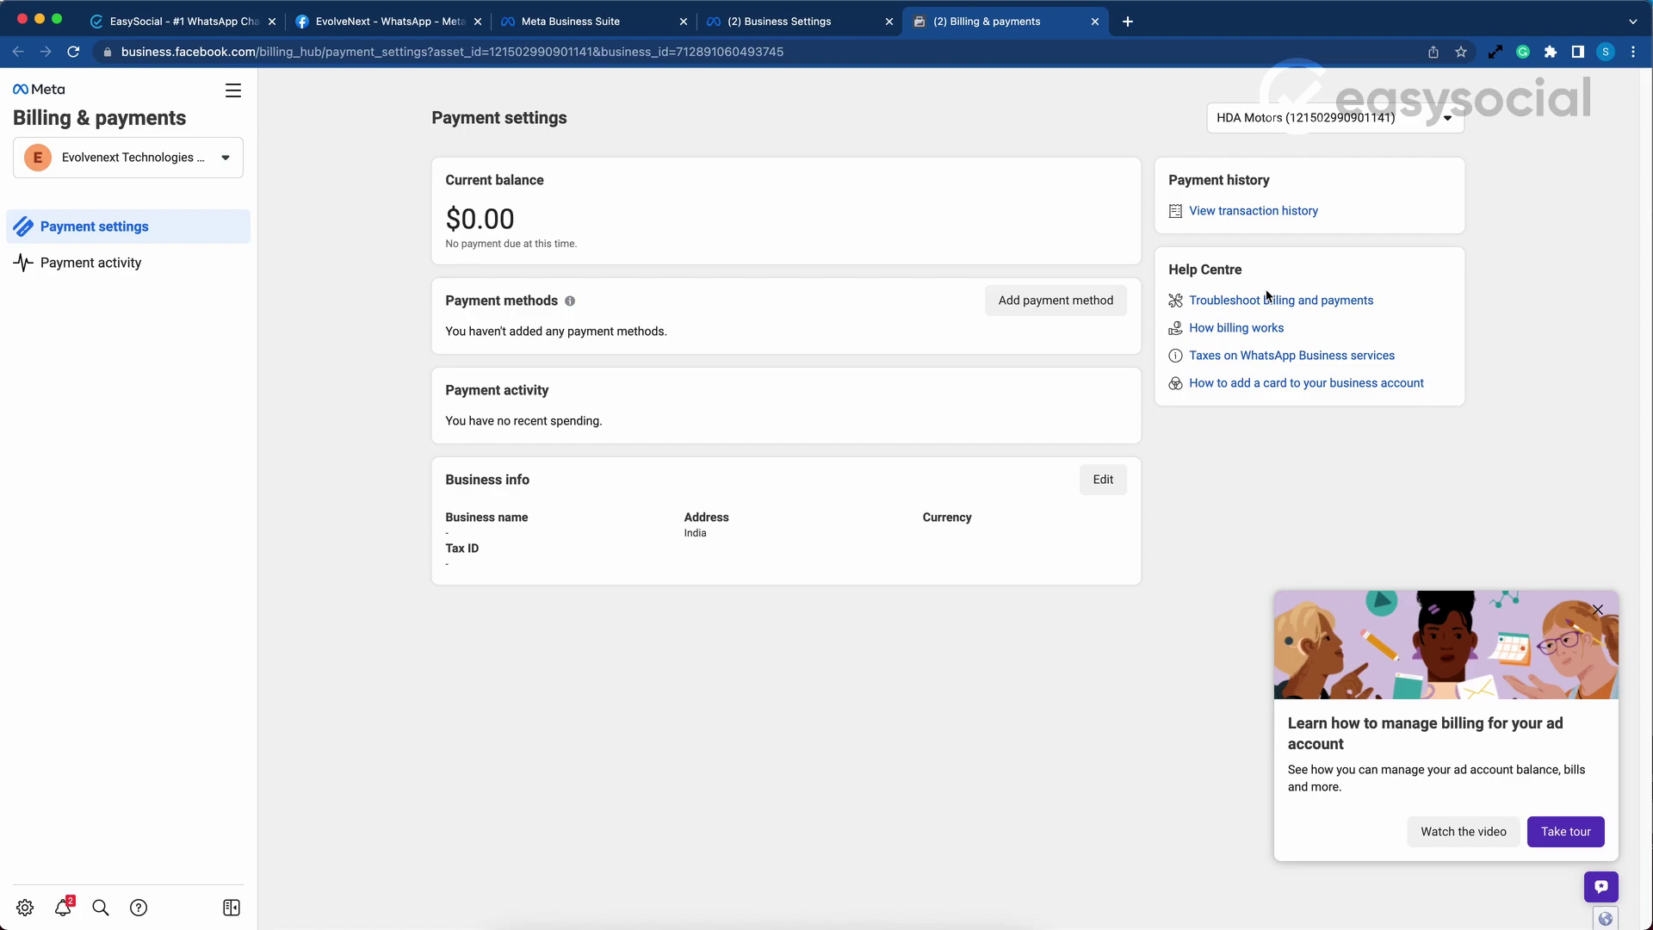
{"action": "left_click", "coordinate": [1057, 305]}
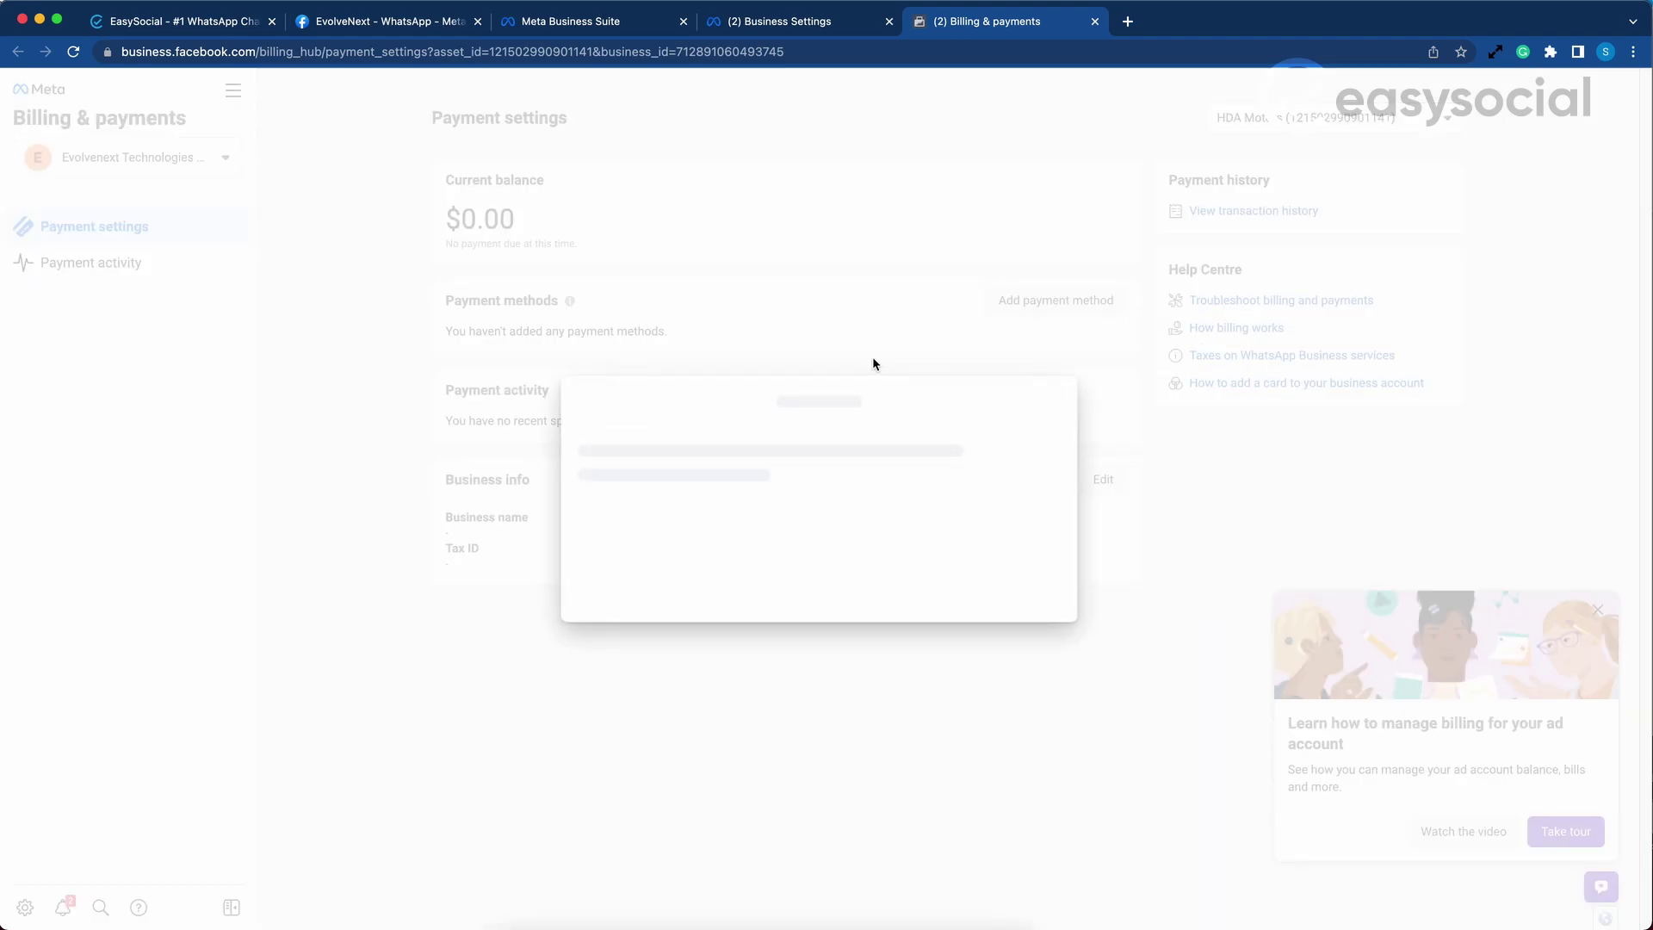
Add a debit or credit card billed in Indian Rupees, agreeing to recurring charges, and save it
{"action": "left_click", "coordinate": [944, 442]}
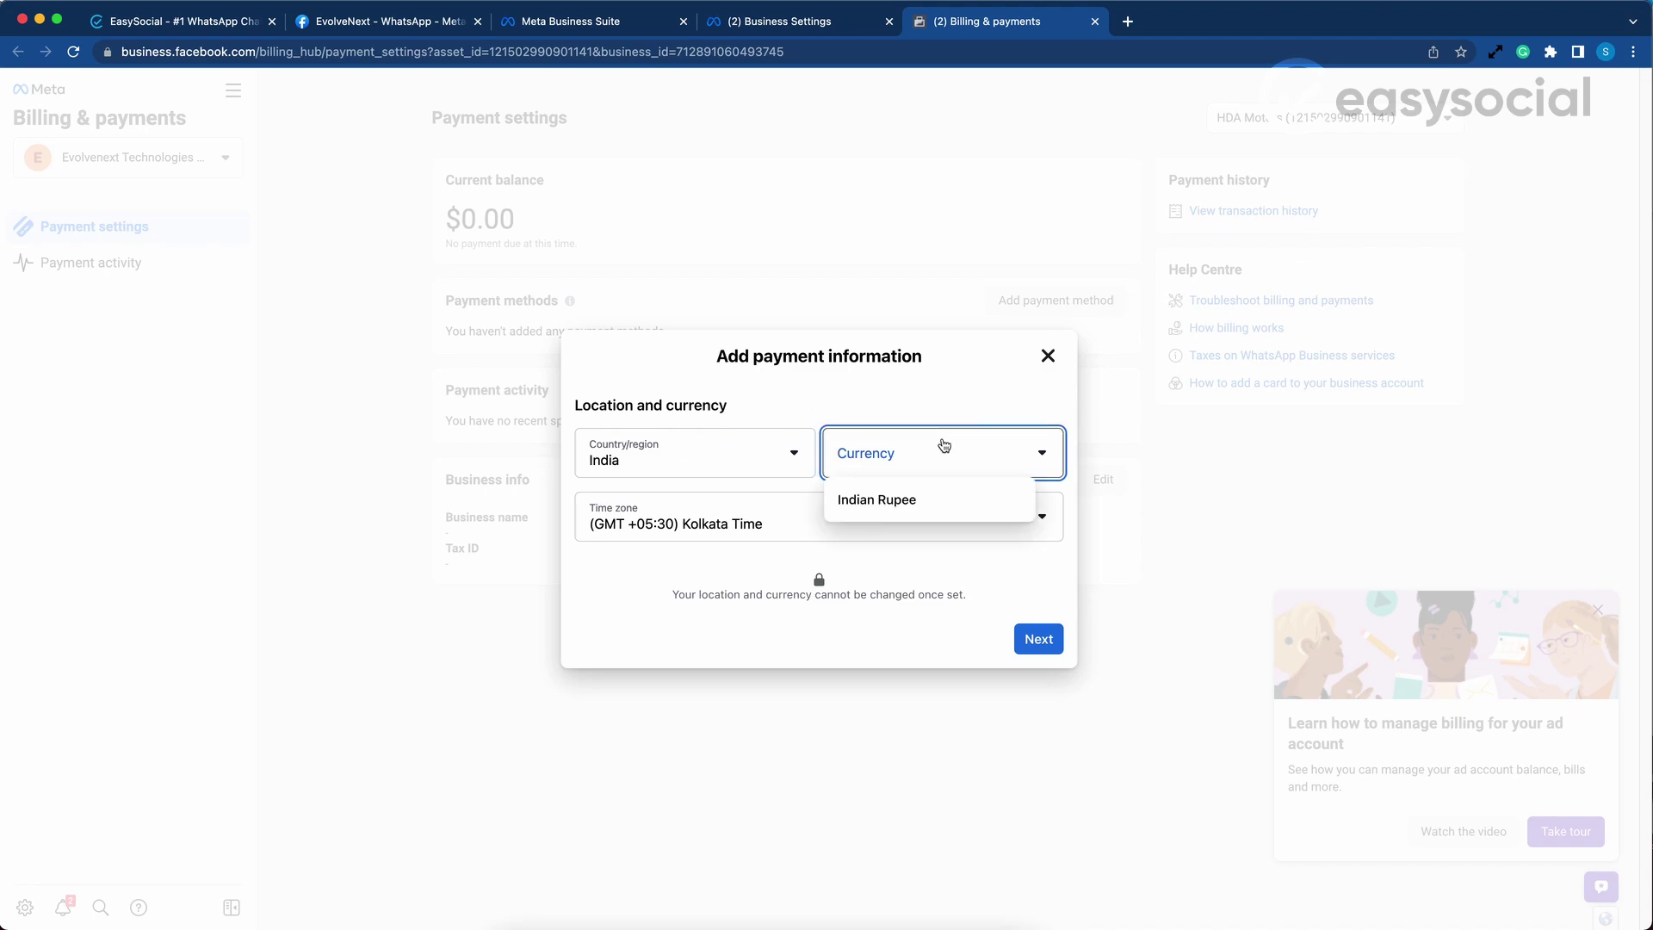
{"action": "left_click", "coordinate": [876, 500]}
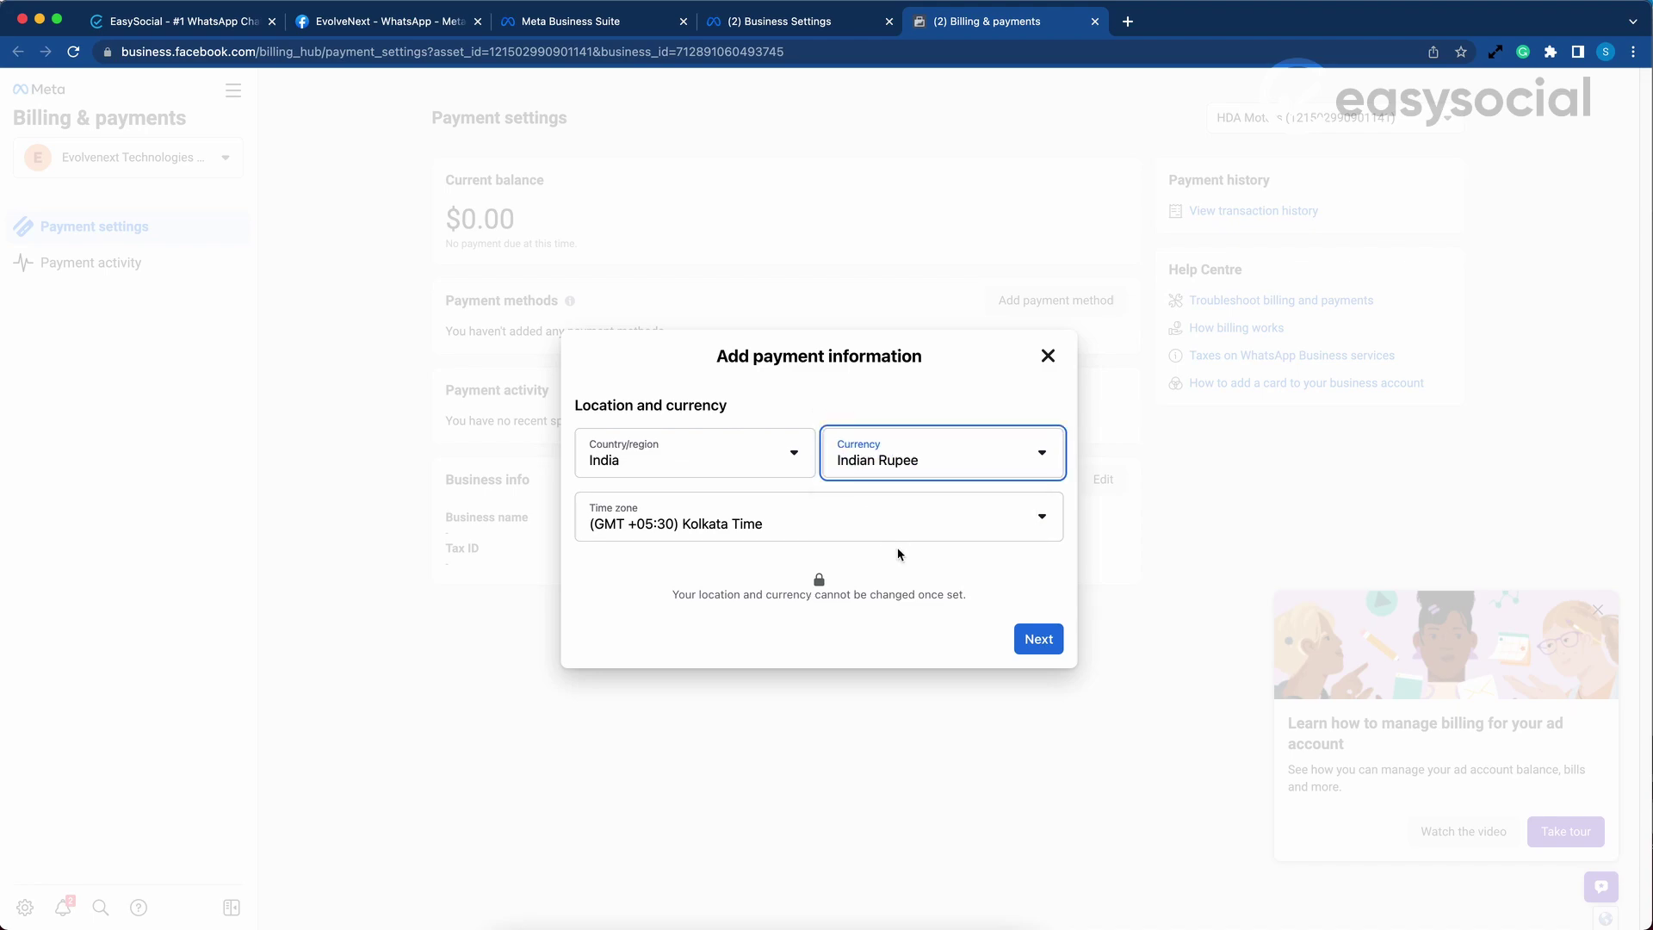
{"action": "left_click", "coordinate": [1044, 640]}
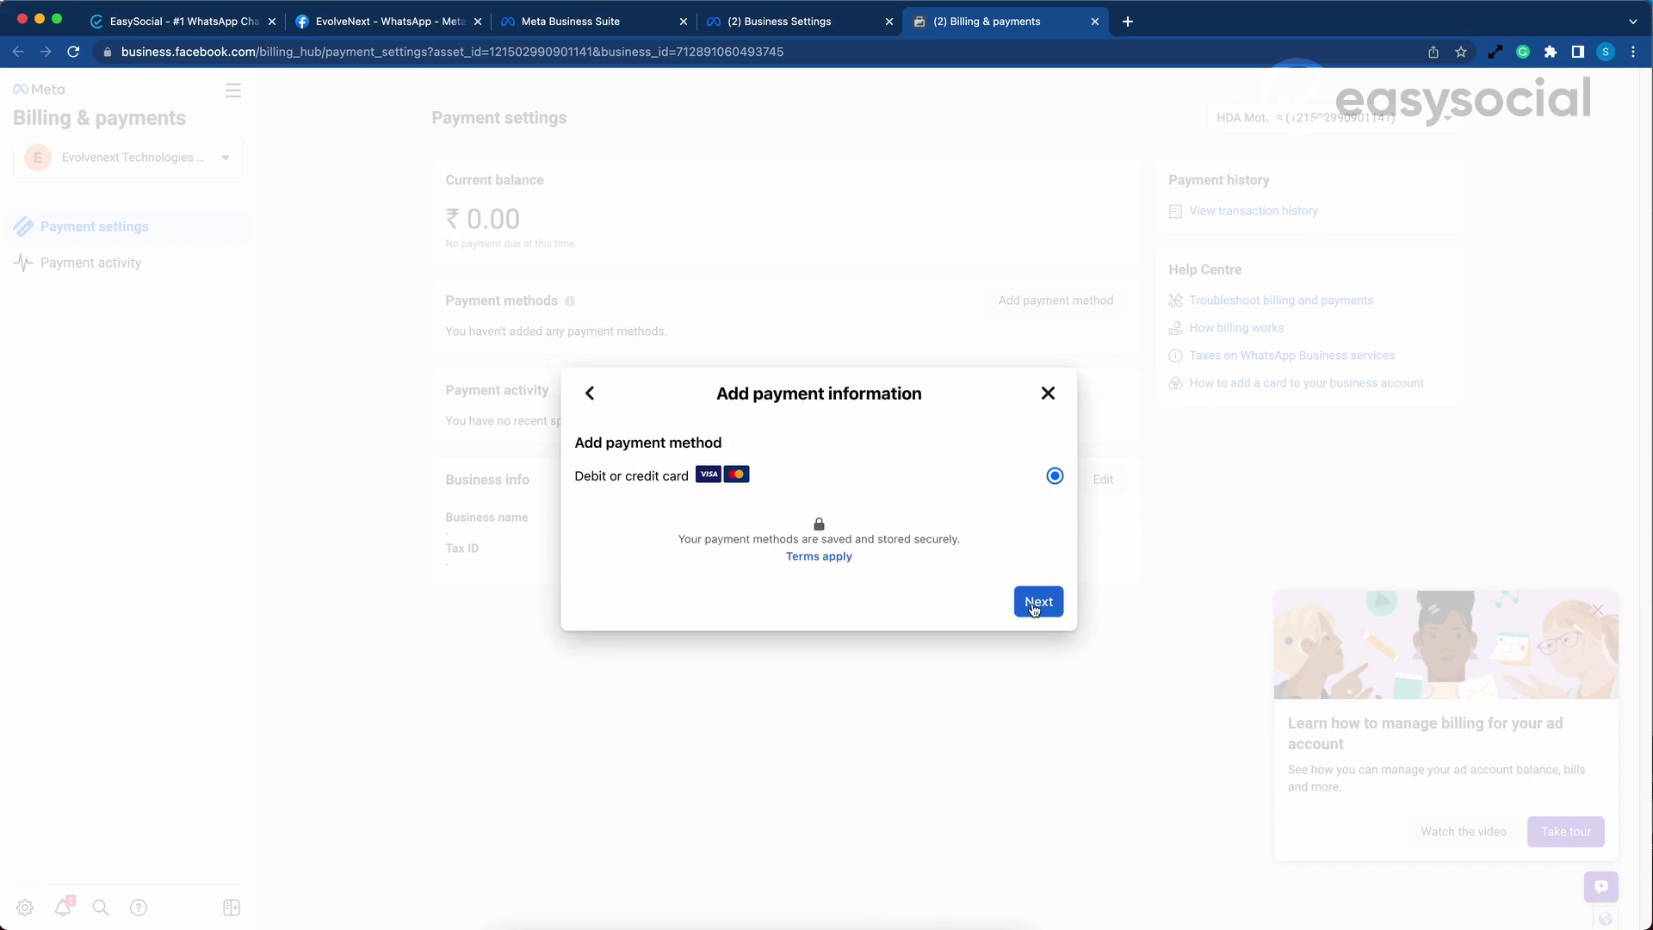
{"action": "left_click", "coordinate": [1036, 603]}
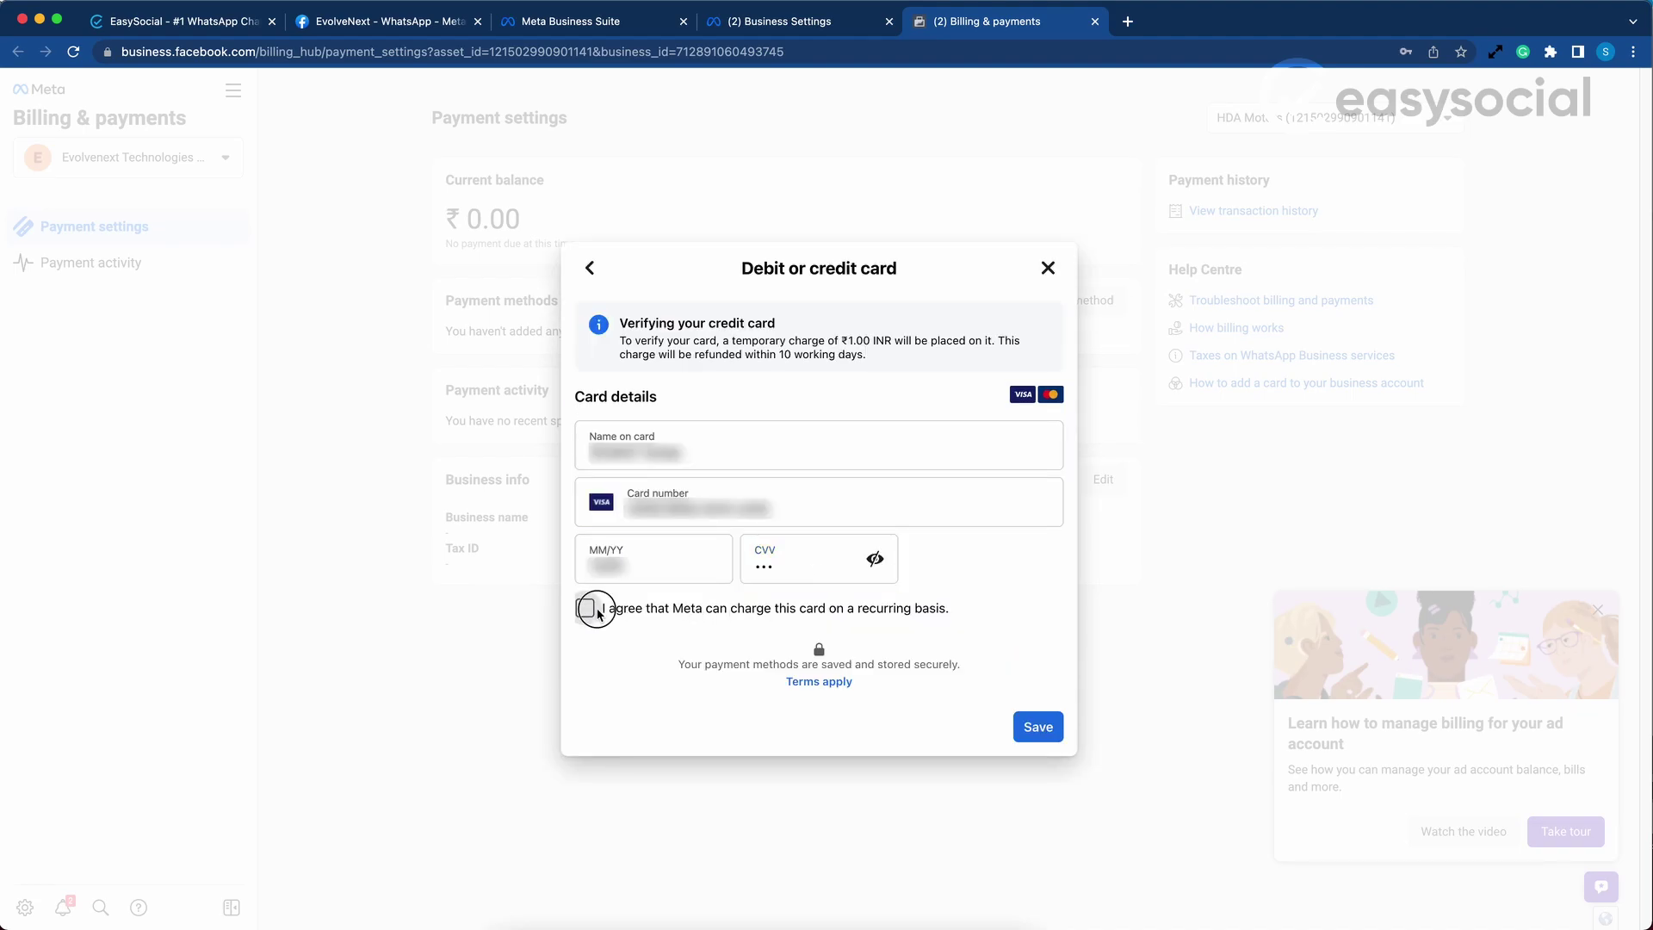
{"action": "left_click", "coordinate": [584, 609]}
{"action": "left_click", "coordinate": [1039, 733]}
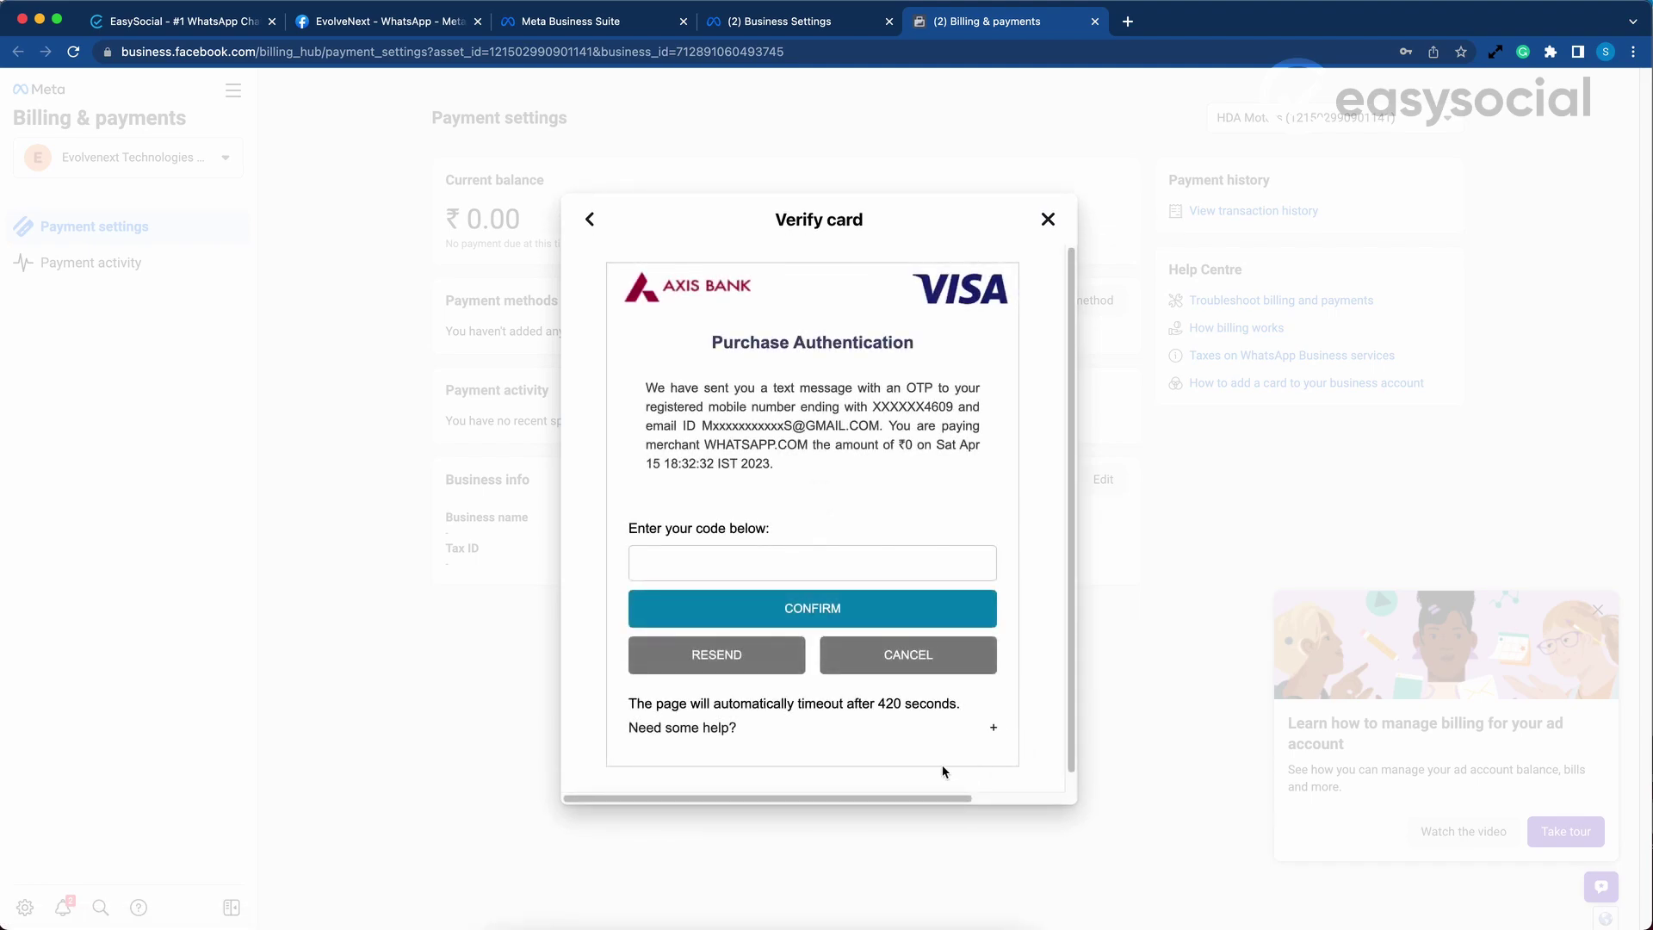
Enter the bank's OTP code and confirm to verify the Visa card ending 1200
{"action": "left_click", "coordinate": [736, 564]}
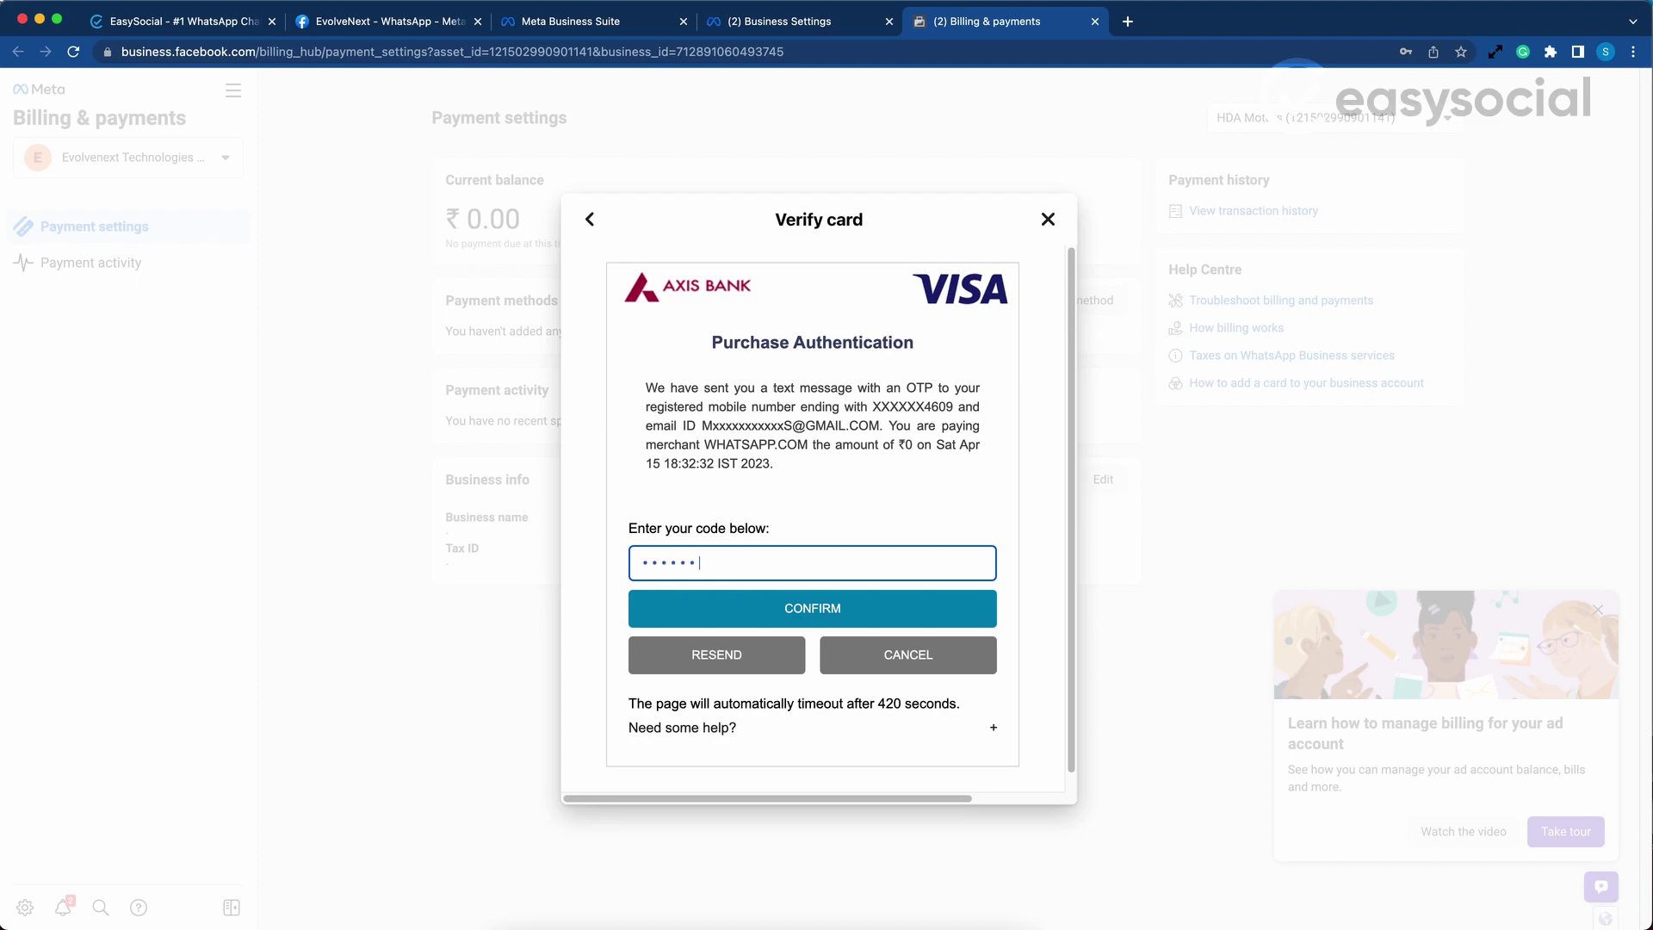
{"action": "left_click", "coordinate": [781, 610]}
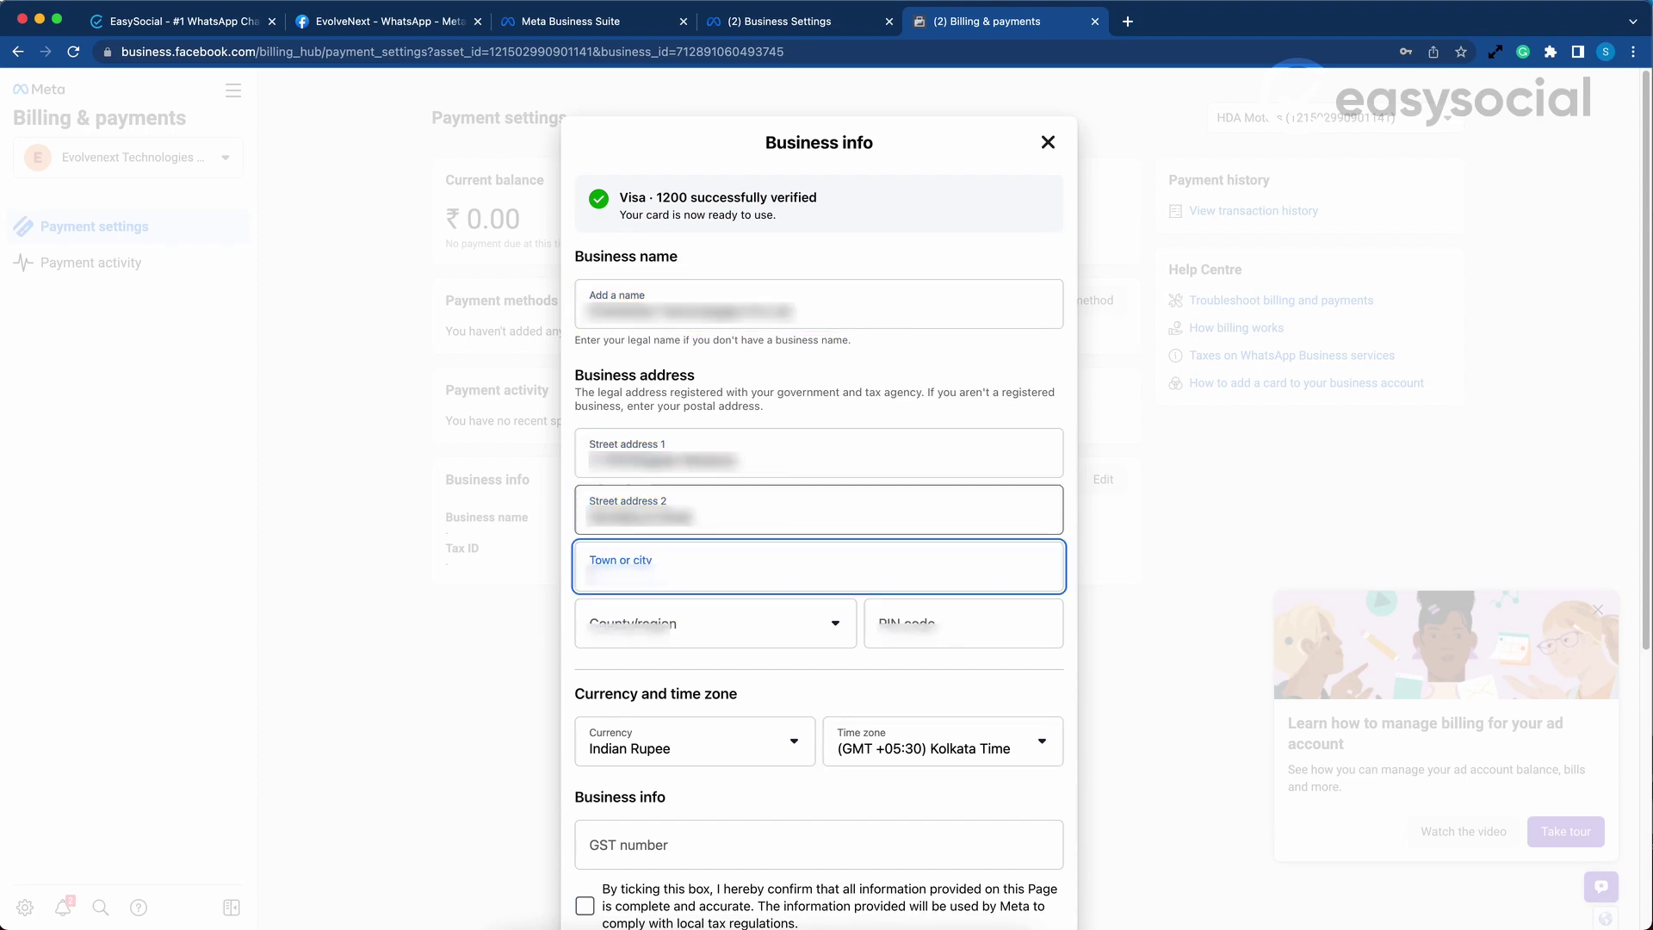
Save the suggested business address and GST number, confirming the business information is accurate
{"action": "left_click", "coordinate": [770, 624]}
{"action": "scroll", "coordinate": [867, 694], "scroll_direction": "down", "scroll_amount": 3}
{"action": "left_click", "coordinate": [816, 608]}
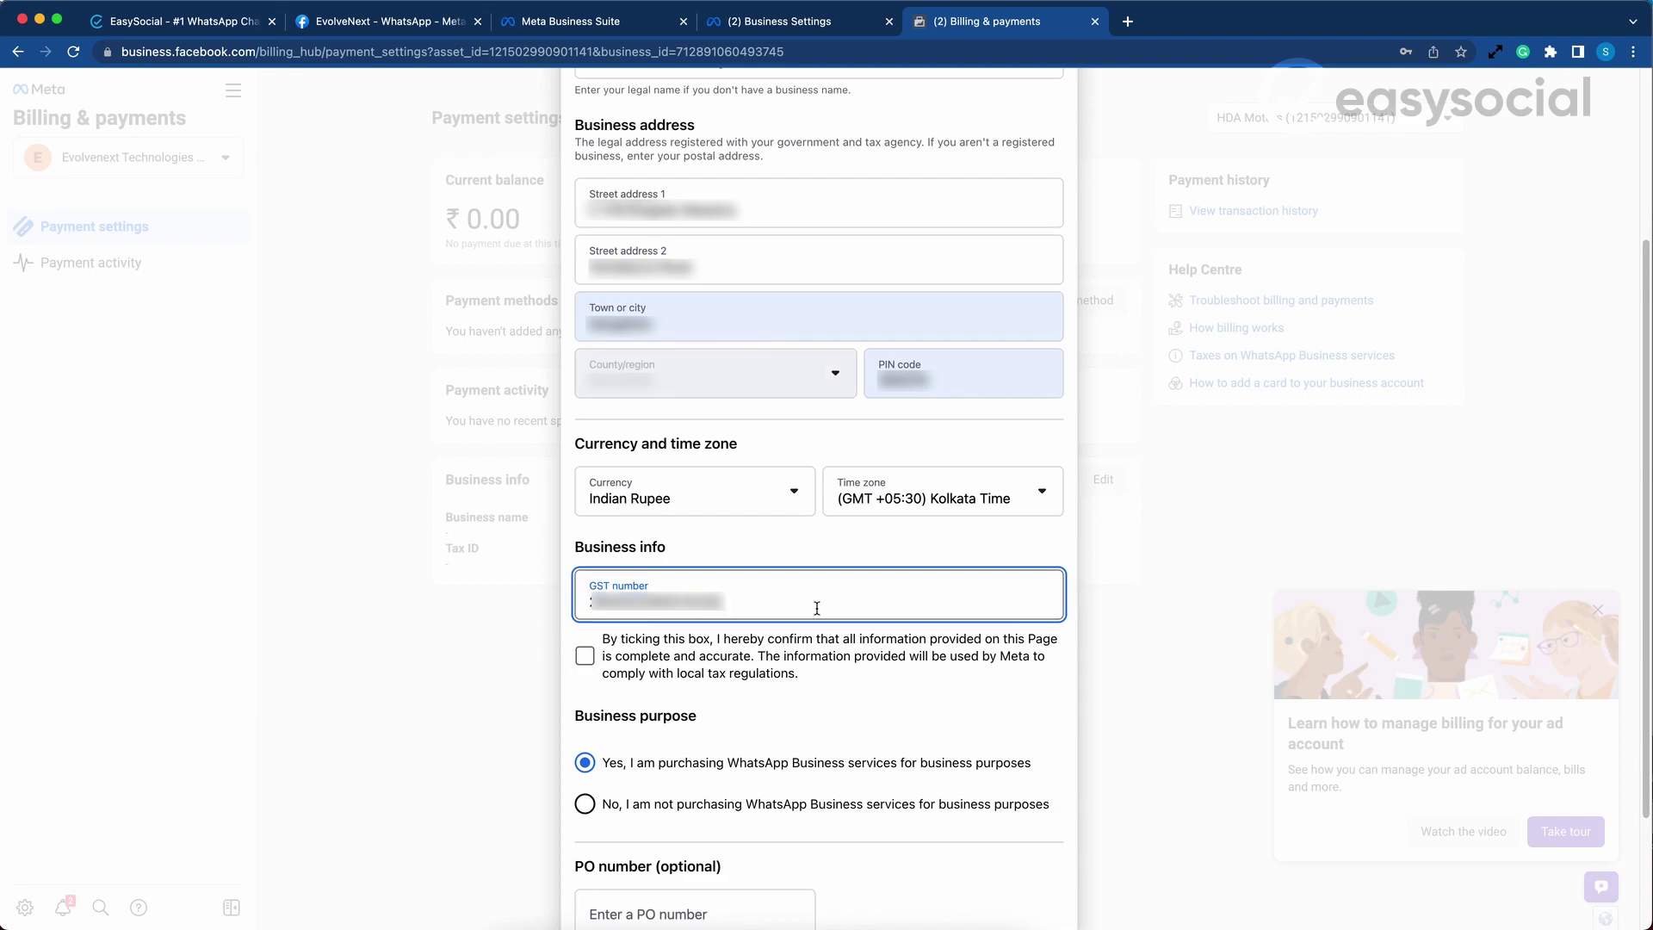
{"action": "left_click", "coordinate": [591, 663]}
{"action": "scroll", "coordinate": [801, 661], "scroll_direction": "down", "scroll_amount": 3}
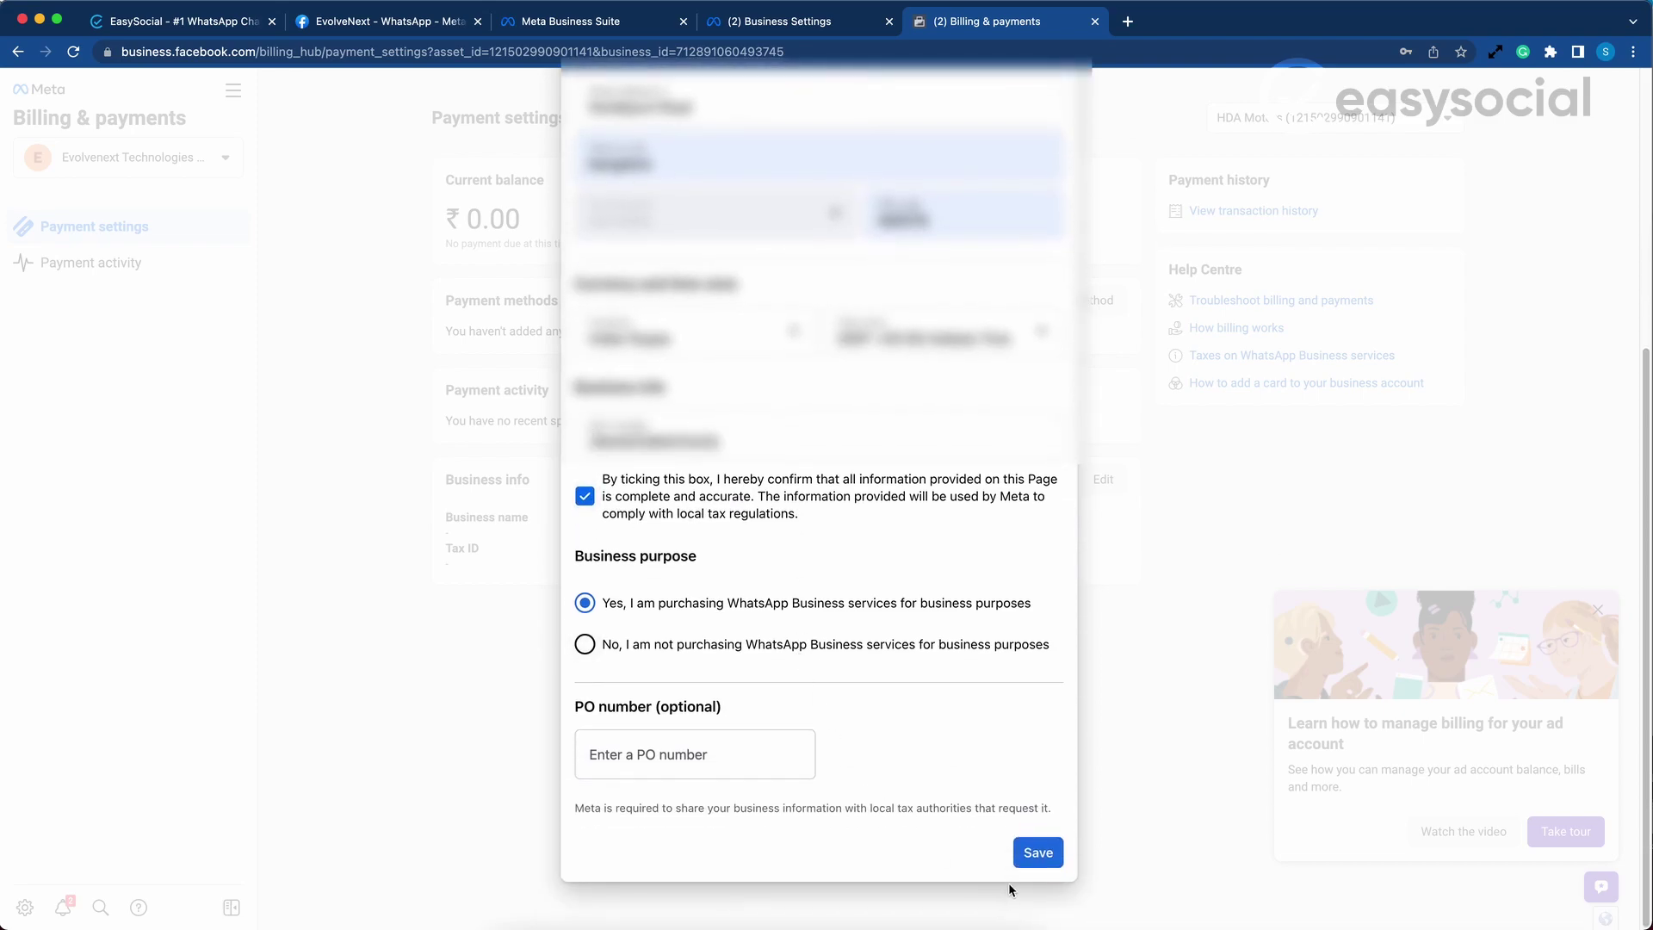
{"action": "left_click", "coordinate": [1032, 852]}
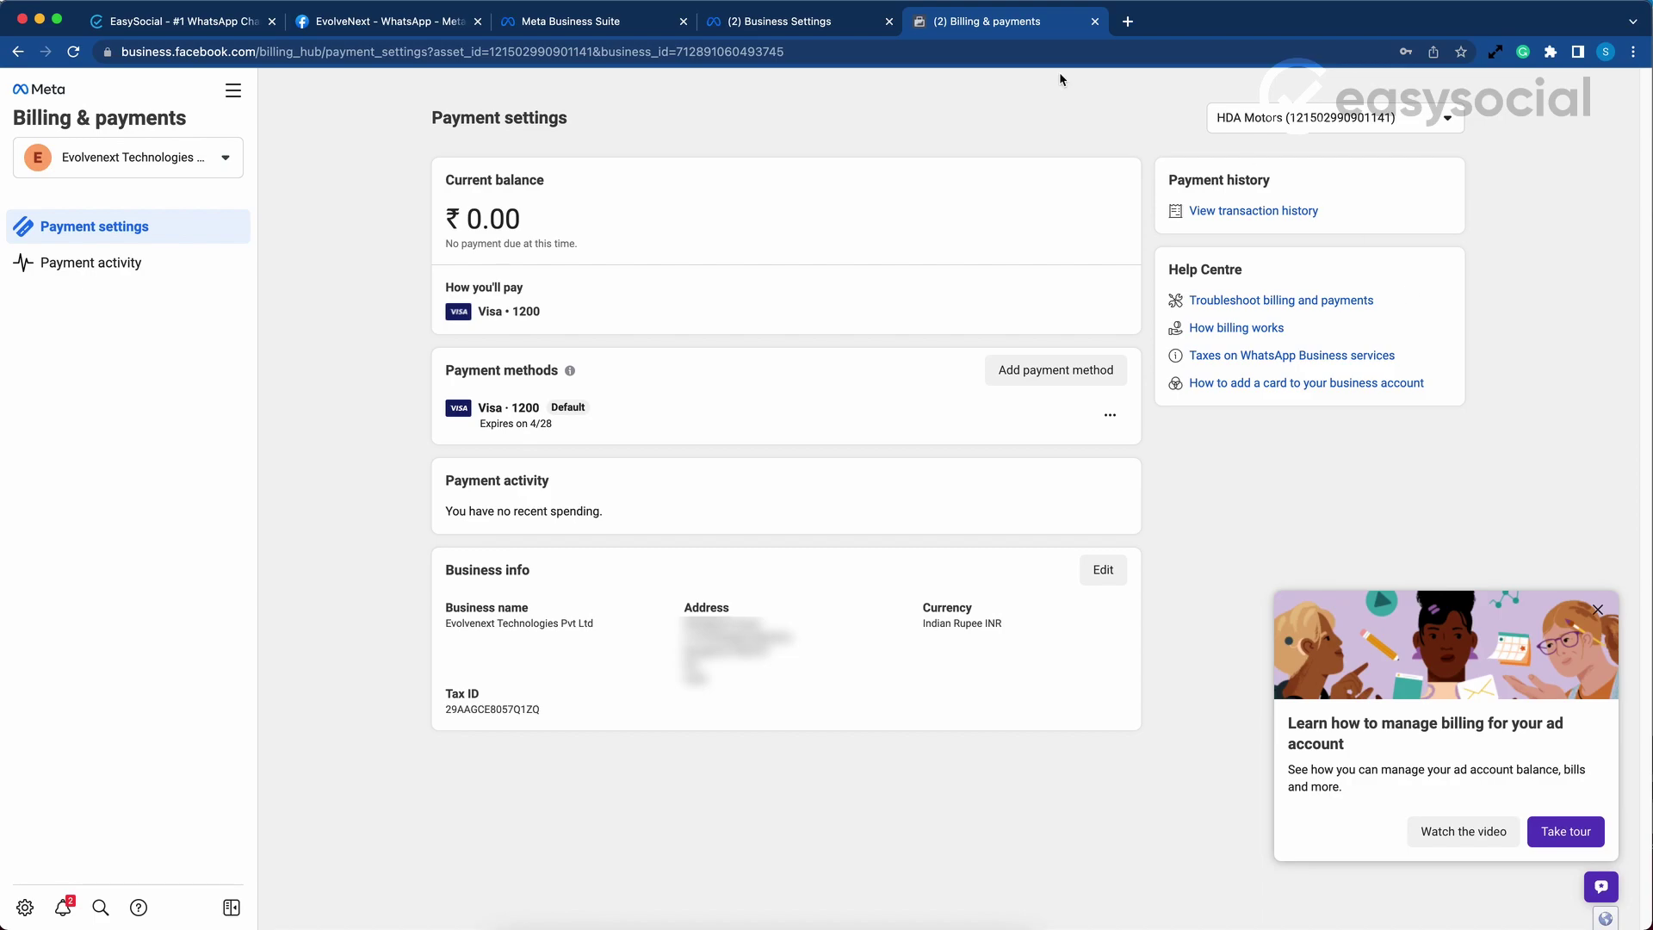
{"action": "left_click", "coordinate": [391, 19]}
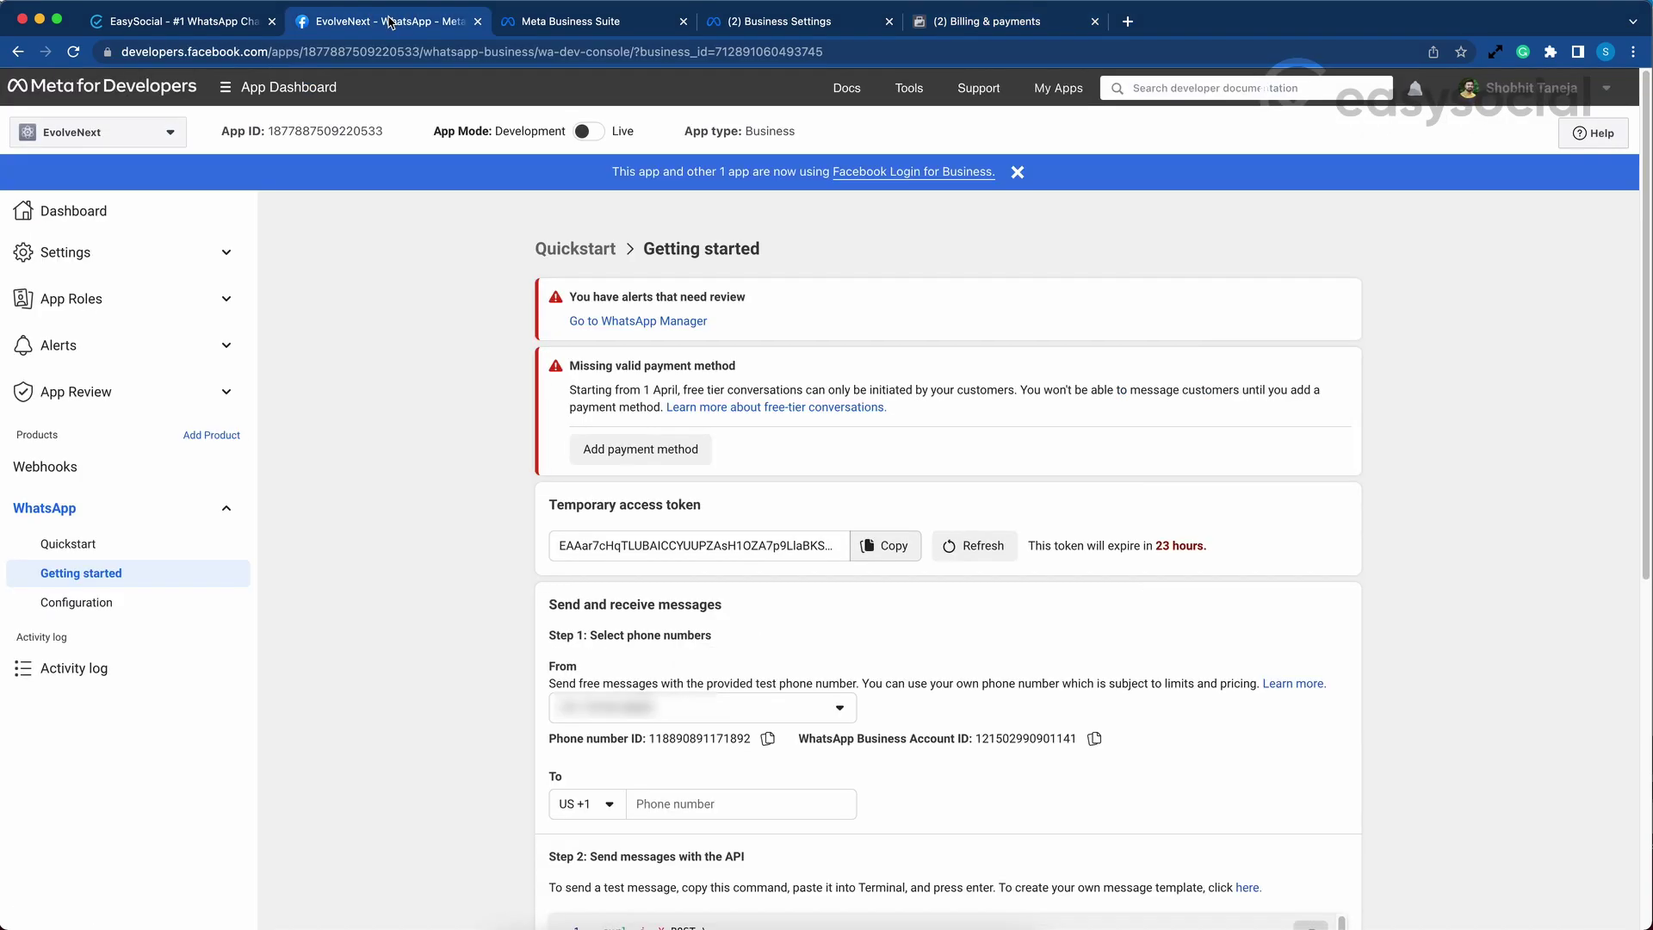
Refresh the WhatsApp Getting started dashboard to recheck that the missing-payment-method warning is gone
{"action": "left_click", "coordinate": [76, 56]}
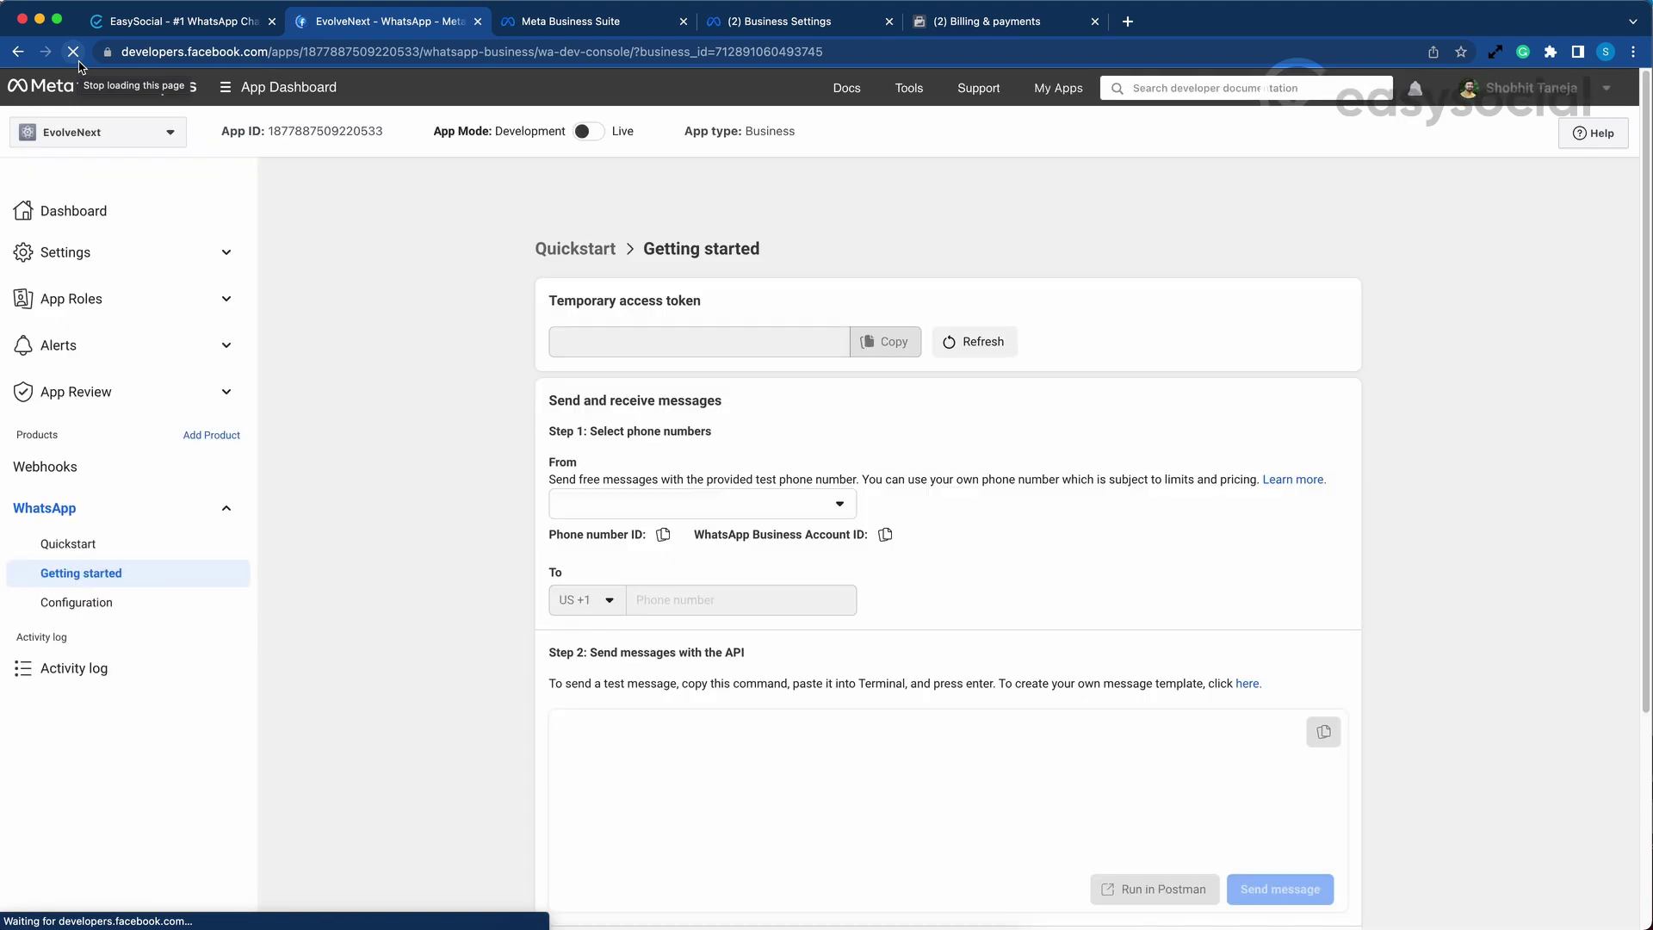